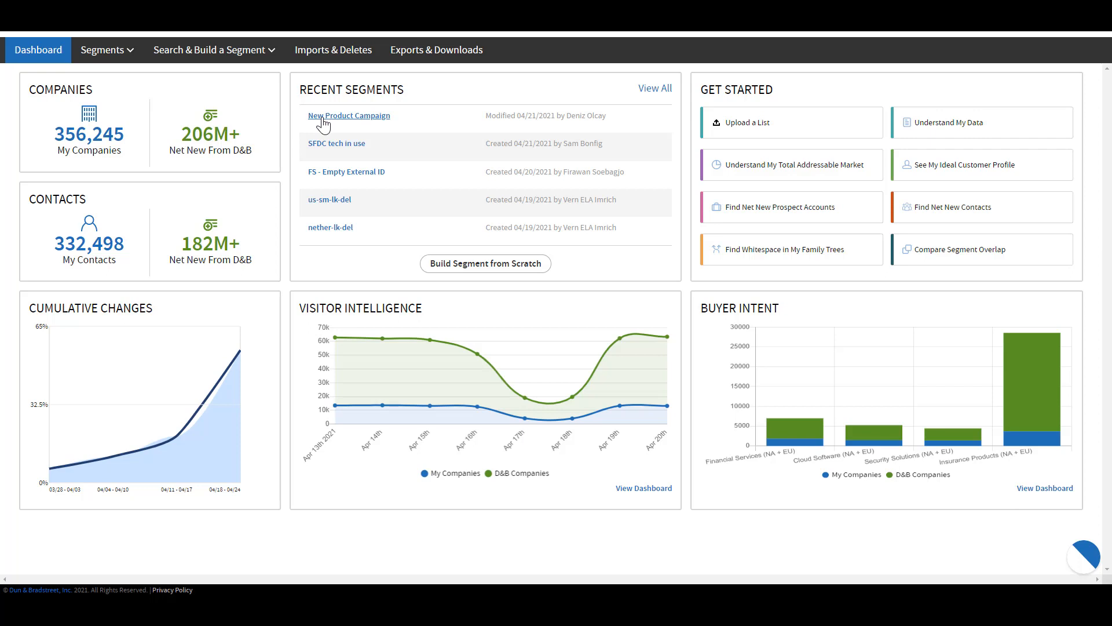
Open the New Product Campaign segment and review the import settings for its look-alike contacts
left_click(323, 117)
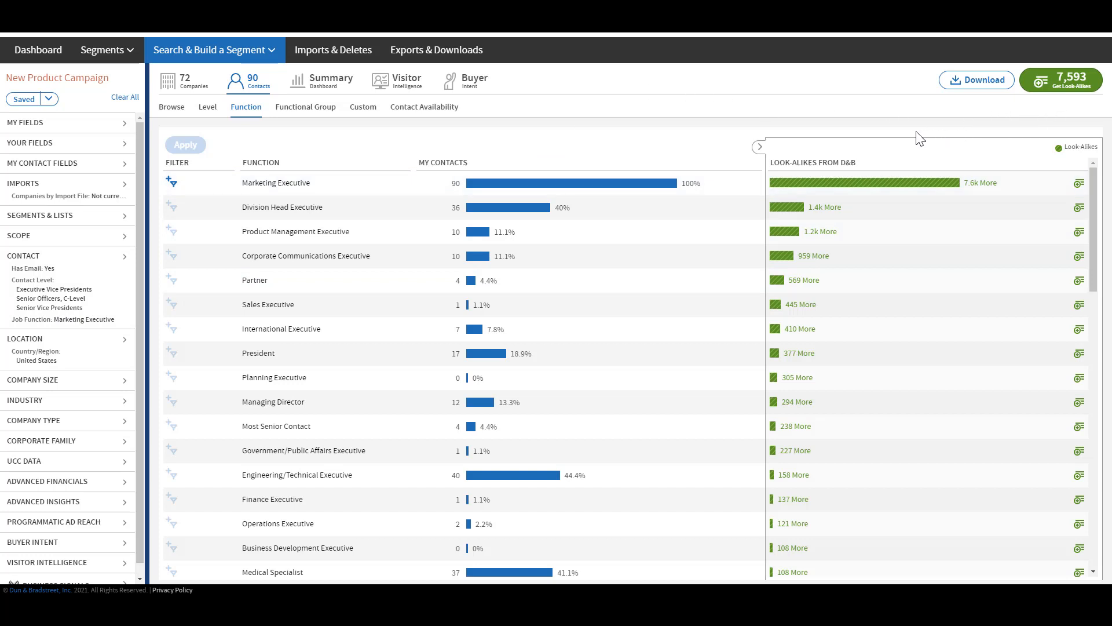
left_click(1049, 86)
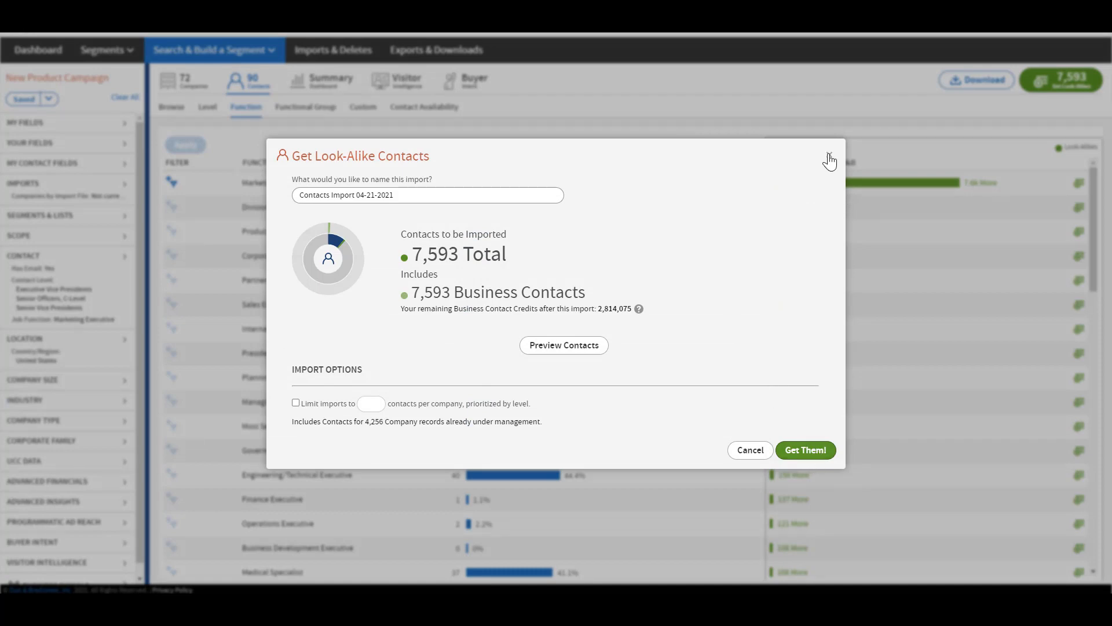
left_click(829, 154)
Browse the individual contacts of the New Product Campaign segment and open the options for sending them
left_click(172, 107)
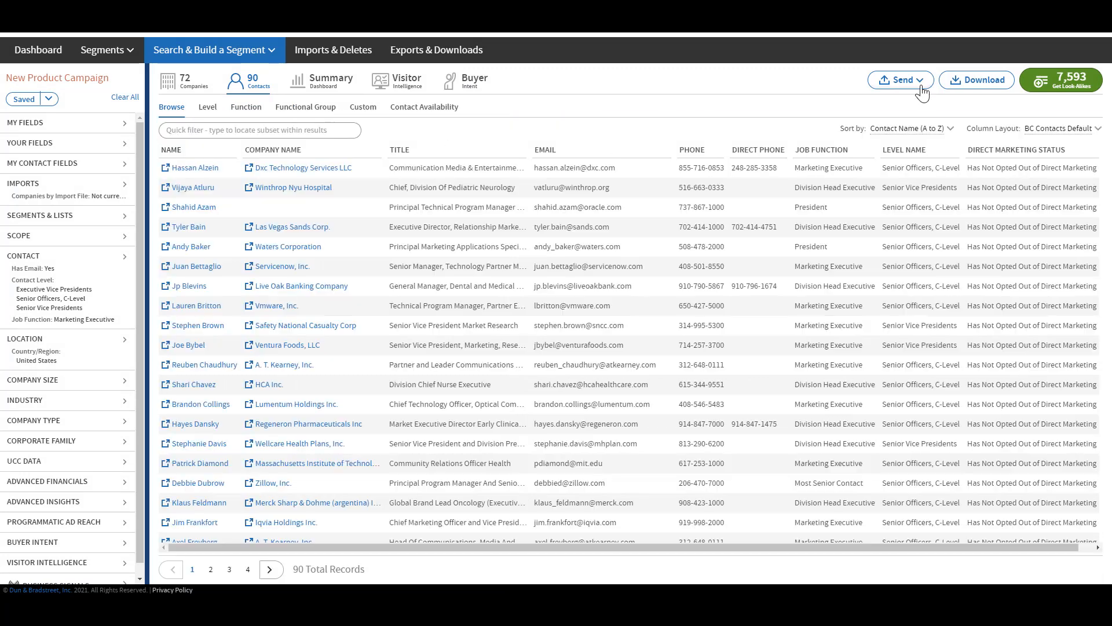
left_click(920, 86)
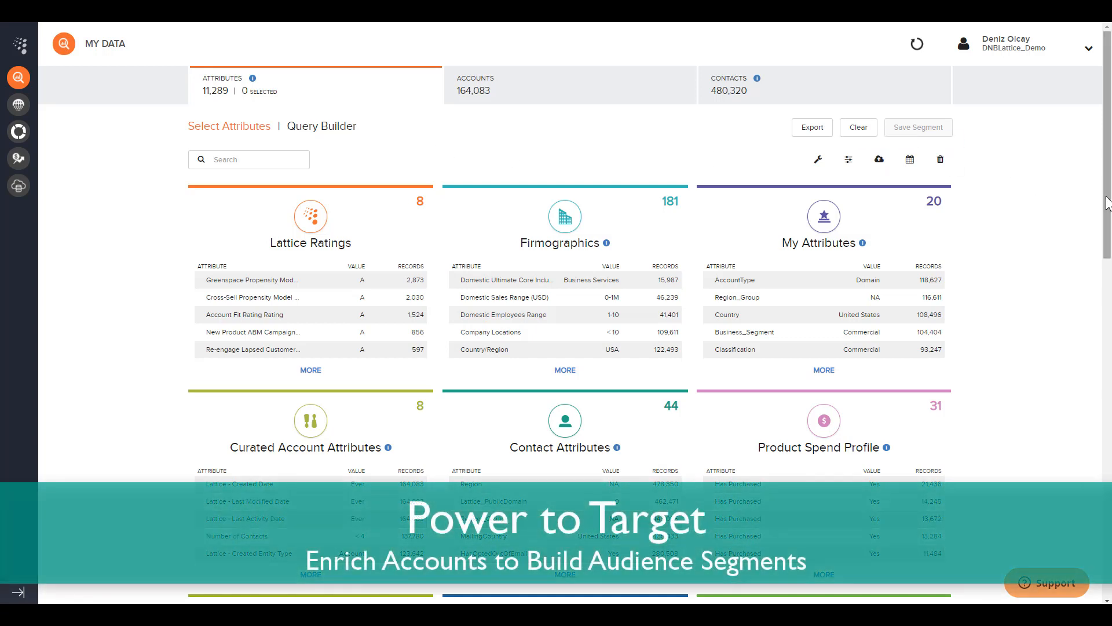
Examine the attribute categories in My Data, from Lattice Ratings and Firmographics to D&B Intent and My Opportunities
left_click_drag(1108, 198, 1095, 245)
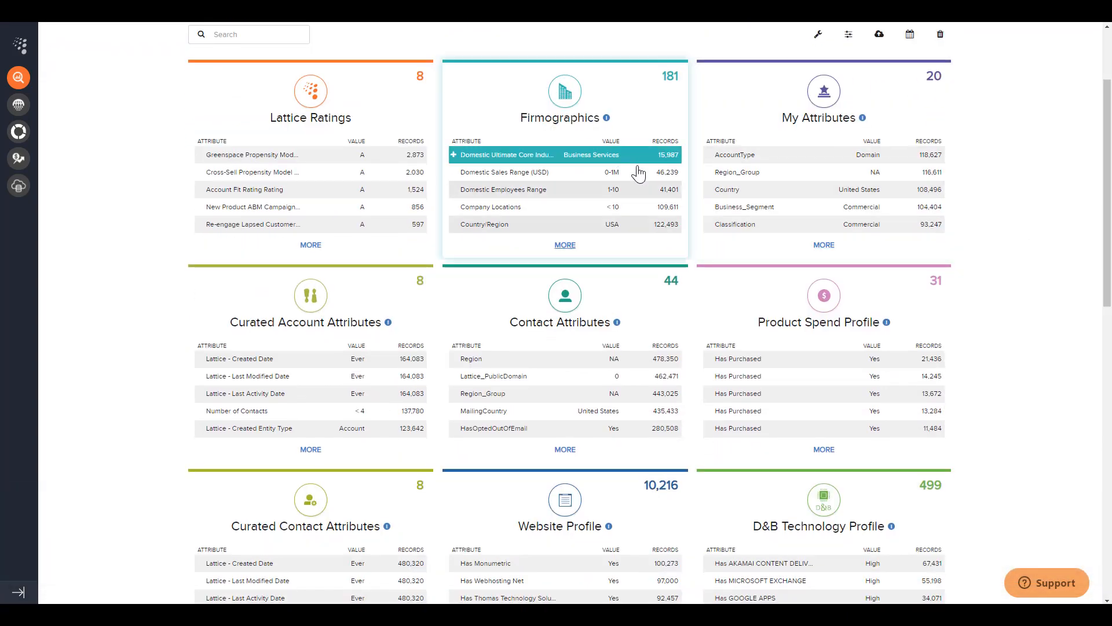
scroll(1071, 380, "down", 4)
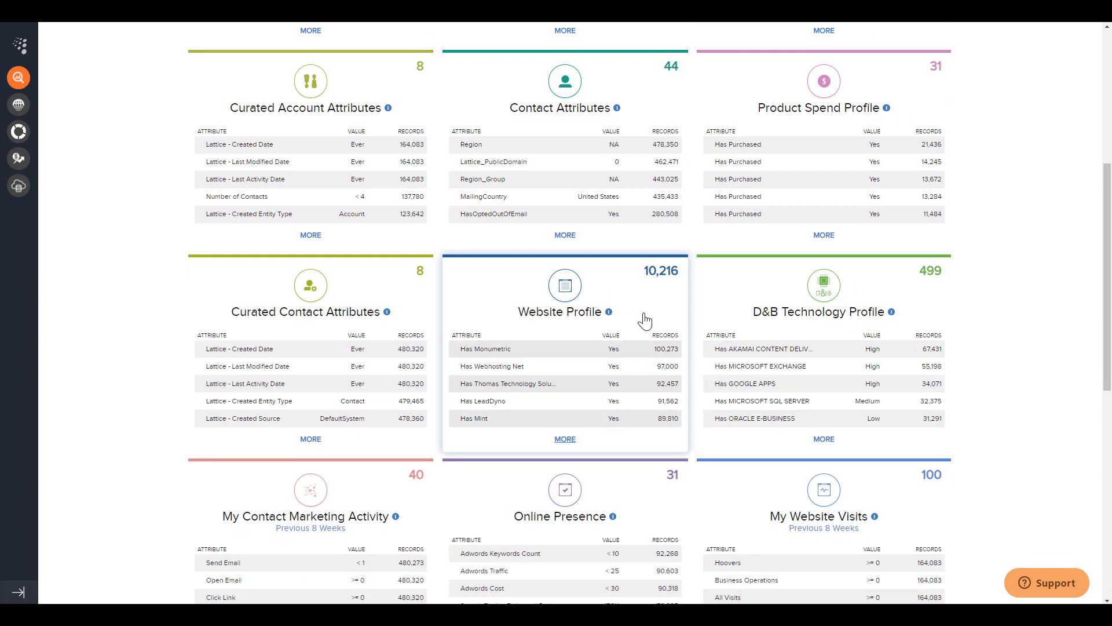
left_click_drag(1102, 326, 1103, 427)
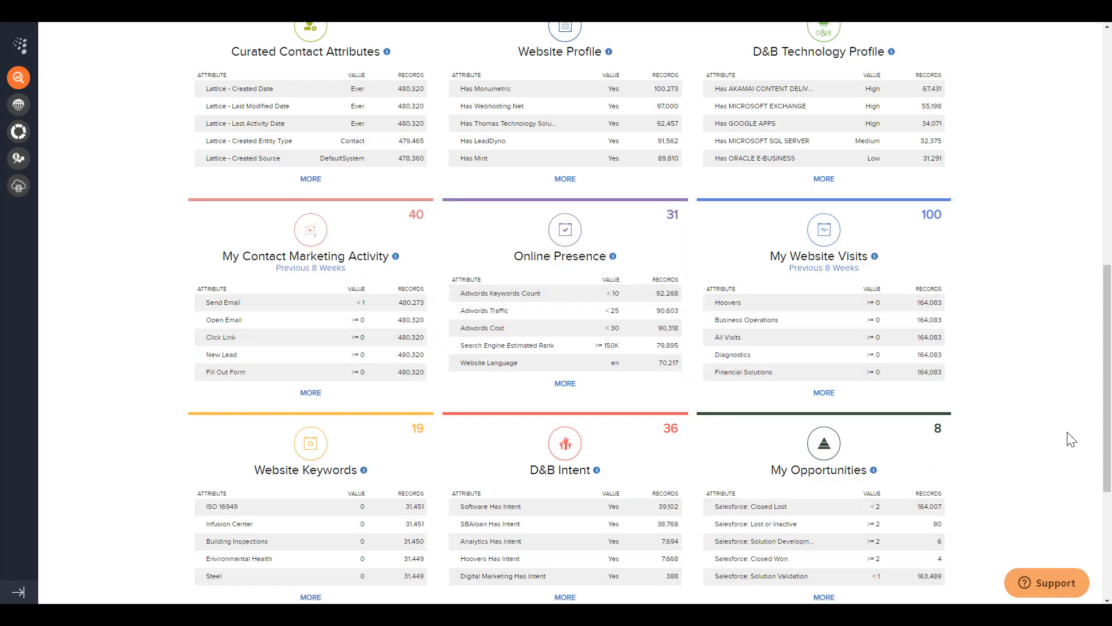
left_click_drag(1103, 440, 1103, 209)
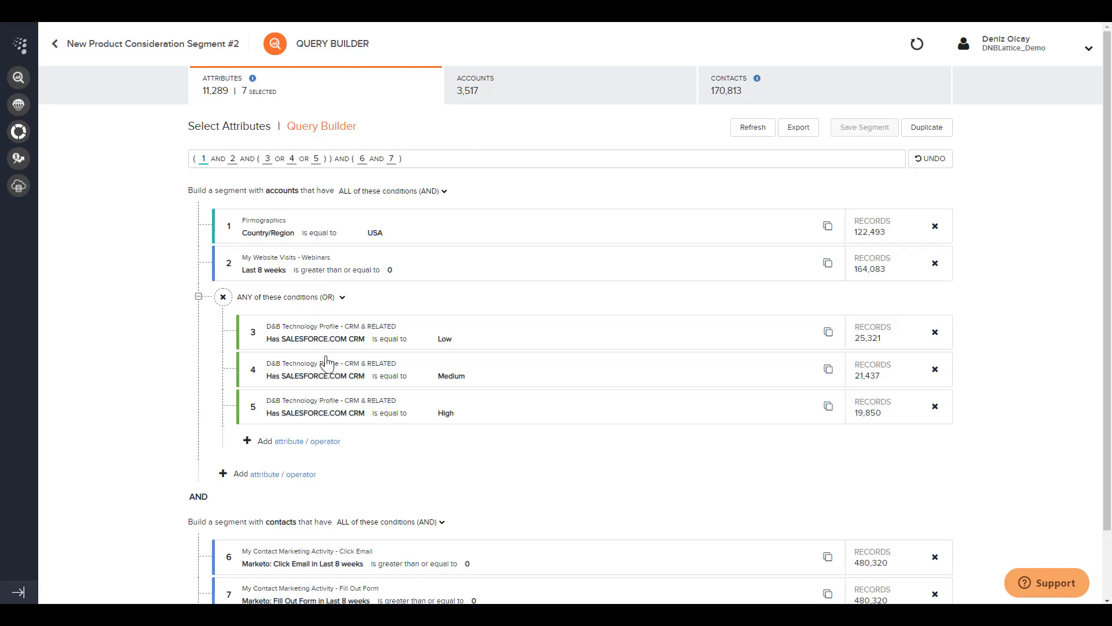
Examine the account and contact conditions that define New Product Consideration Segment #2 in the query builder
scroll(308, 446, "down", 1)
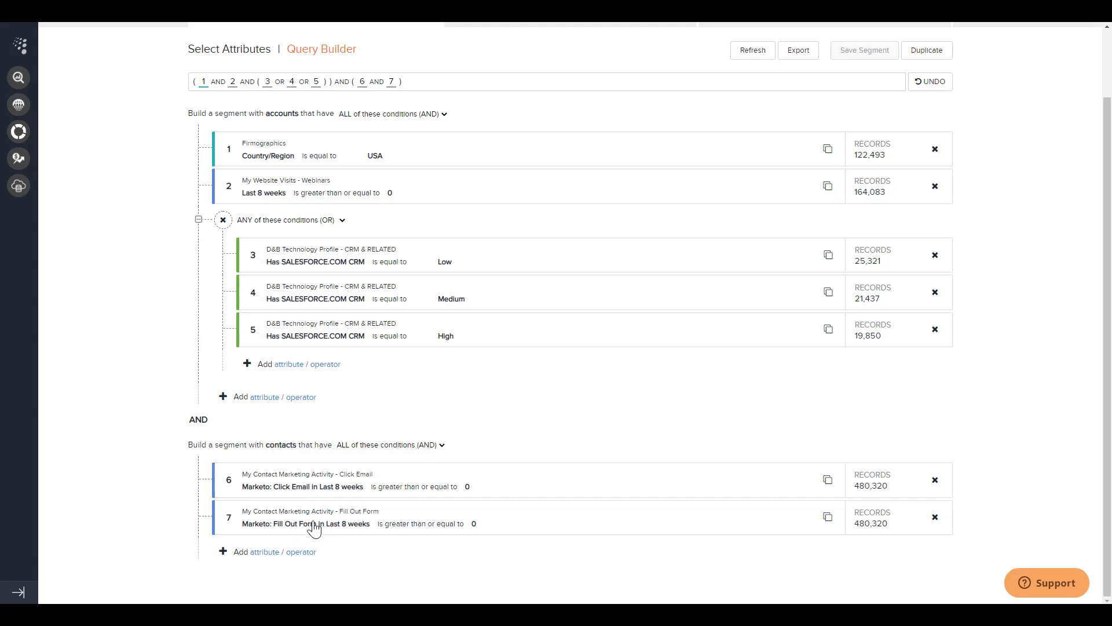
scroll(308, 497, "up", 2)
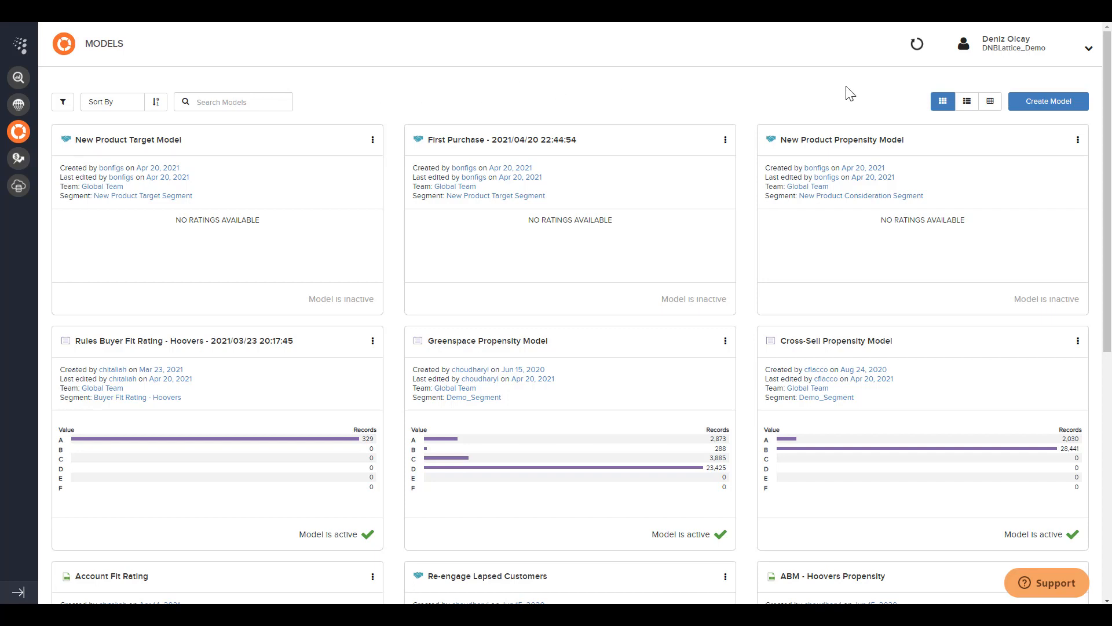
Start a model for customers that will purchase a product for the first time, targeting the New Product Awareness Segment with 10,124 accounts
left_click(1023, 107)
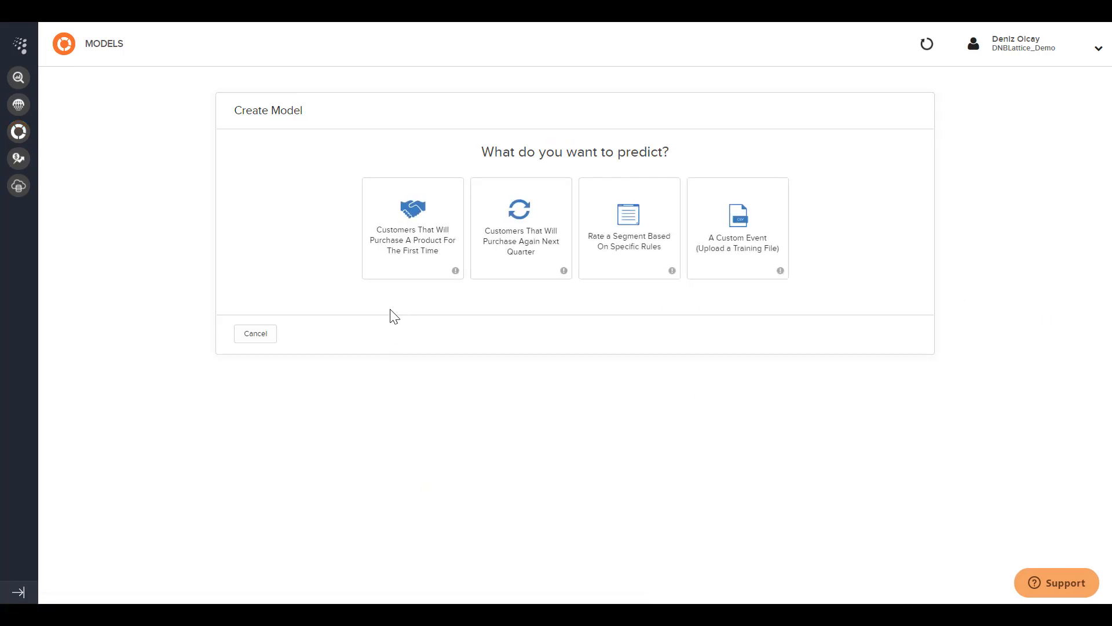
left_click(399, 275)
left_click(415, 207)
type("new")
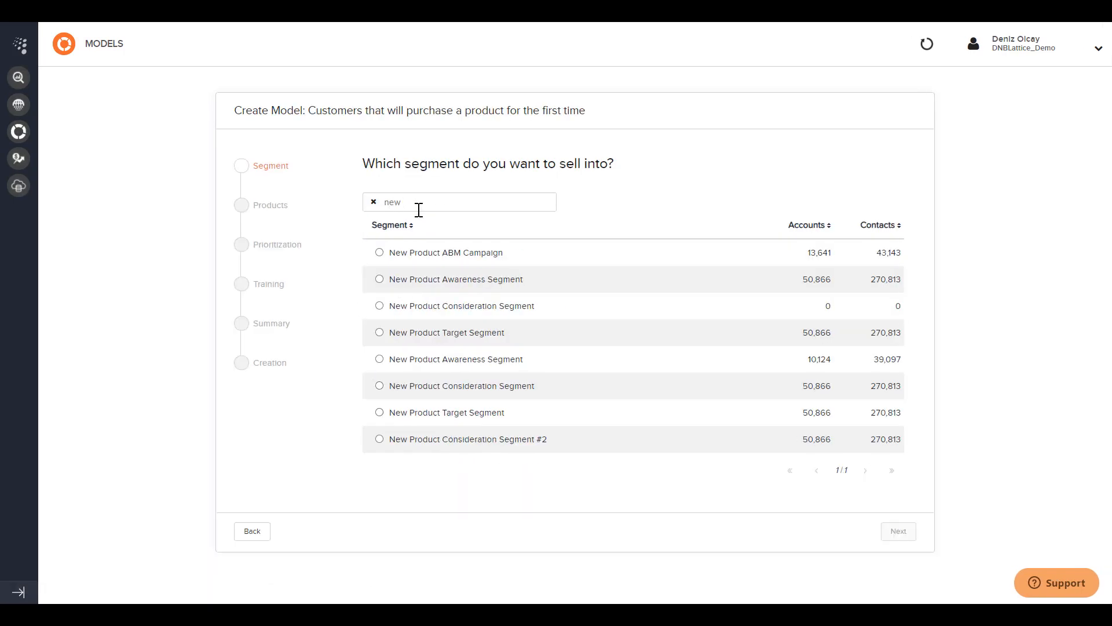
left_click(379, 359)
left_click(902, 533)
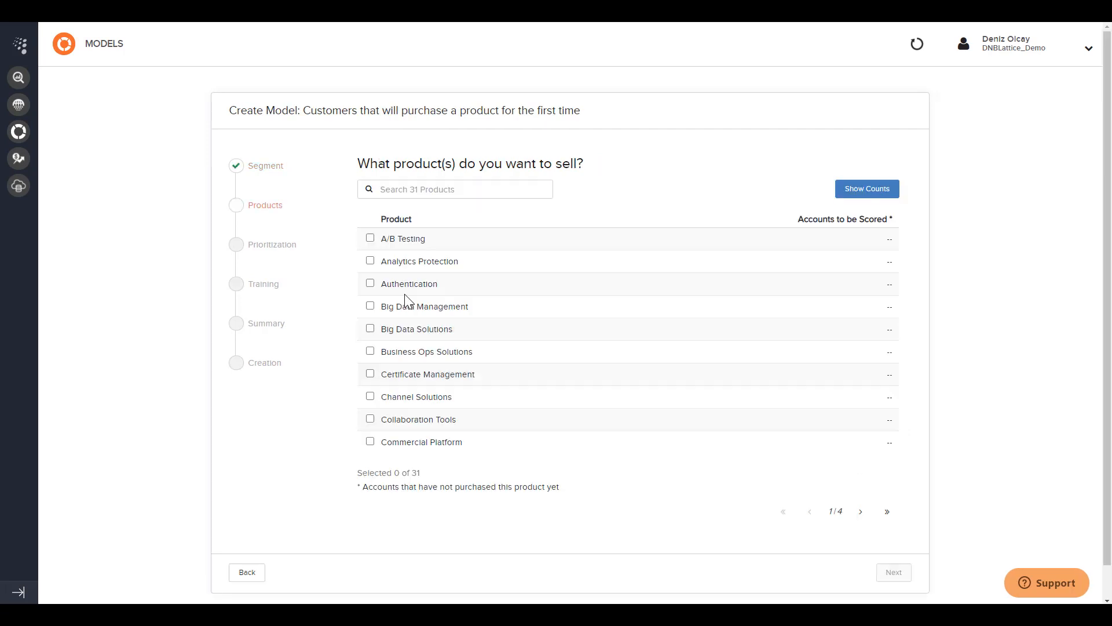
Choose Big Data Solutions as the product to sell and keep Likely to Buy as the model's prioritization
left_click(371, 329)
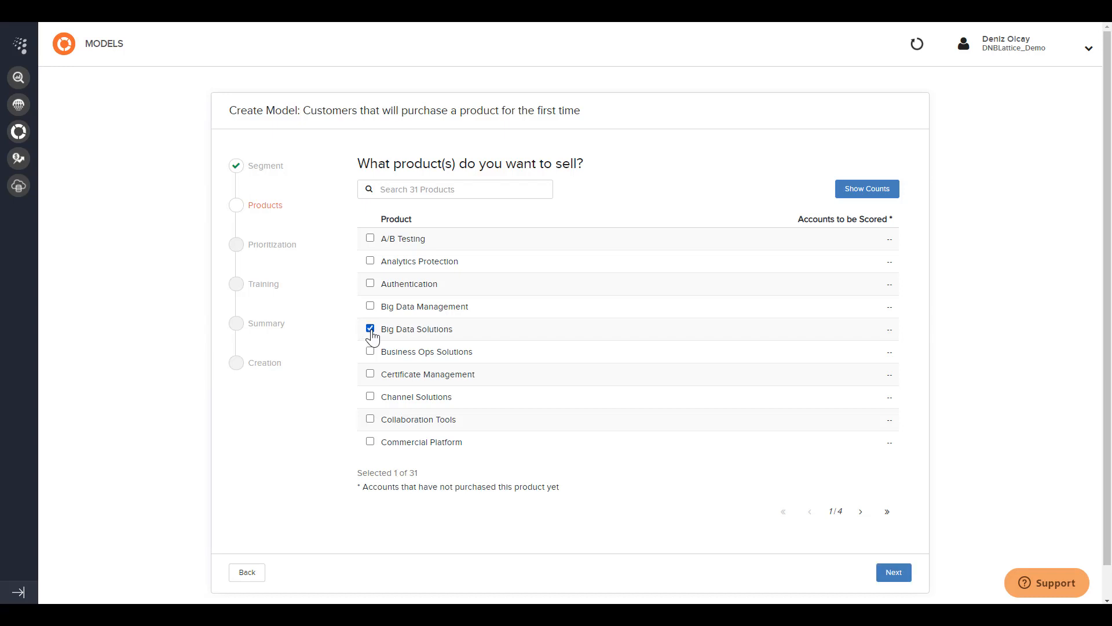
left_click(894, 572)
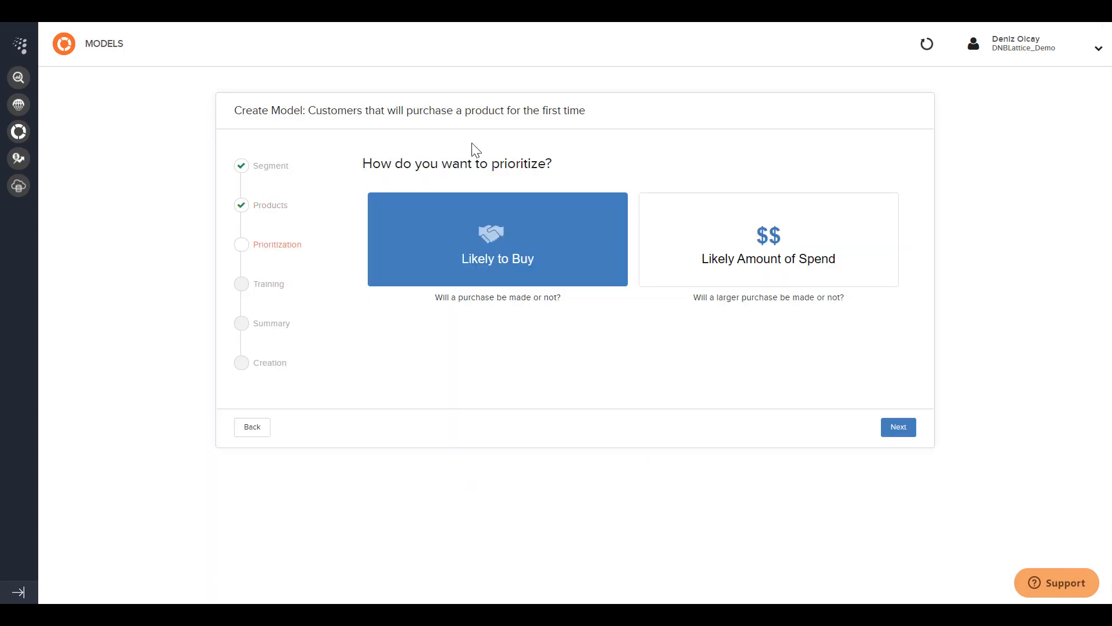
left_click(899, 430)
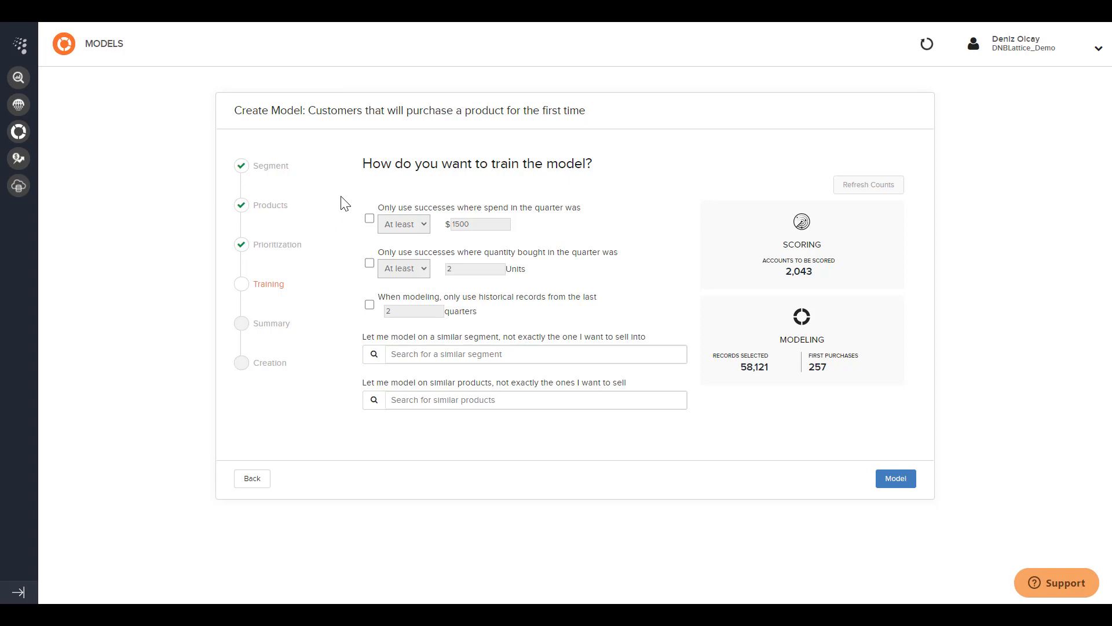
Train the model on quarterly spend of at least $1500, at least 1 unit bought and the last 2 quarters of records
left_click(370, 219)
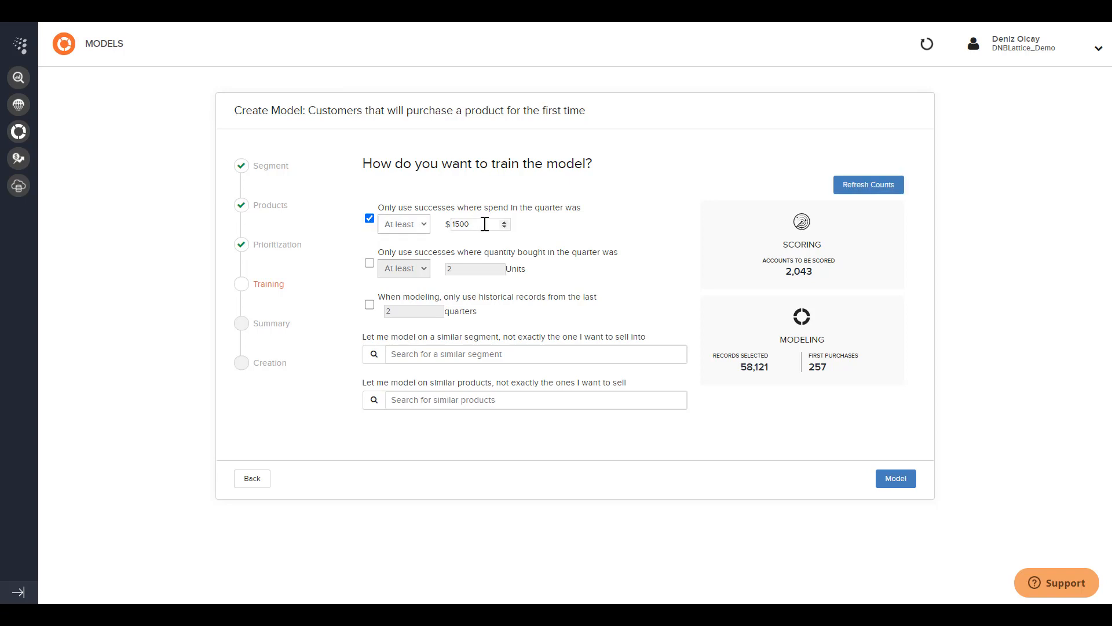
left_click(371, 266)
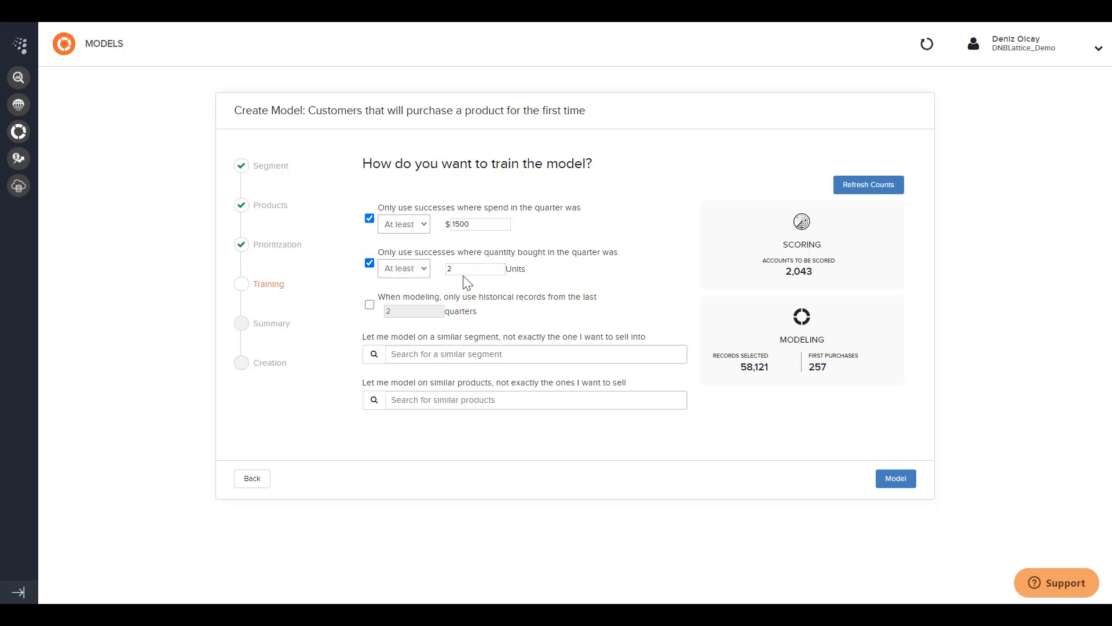
left_click_drag(464, 272, 439, 270)
type("1")
left_click(370, 306)
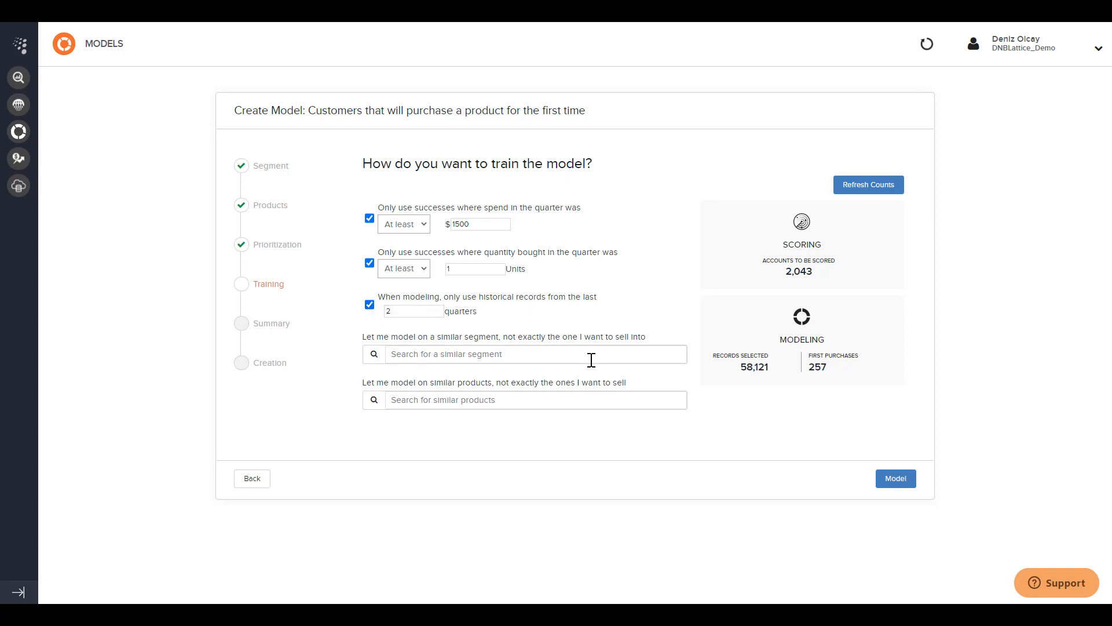
left_click(894, 482)
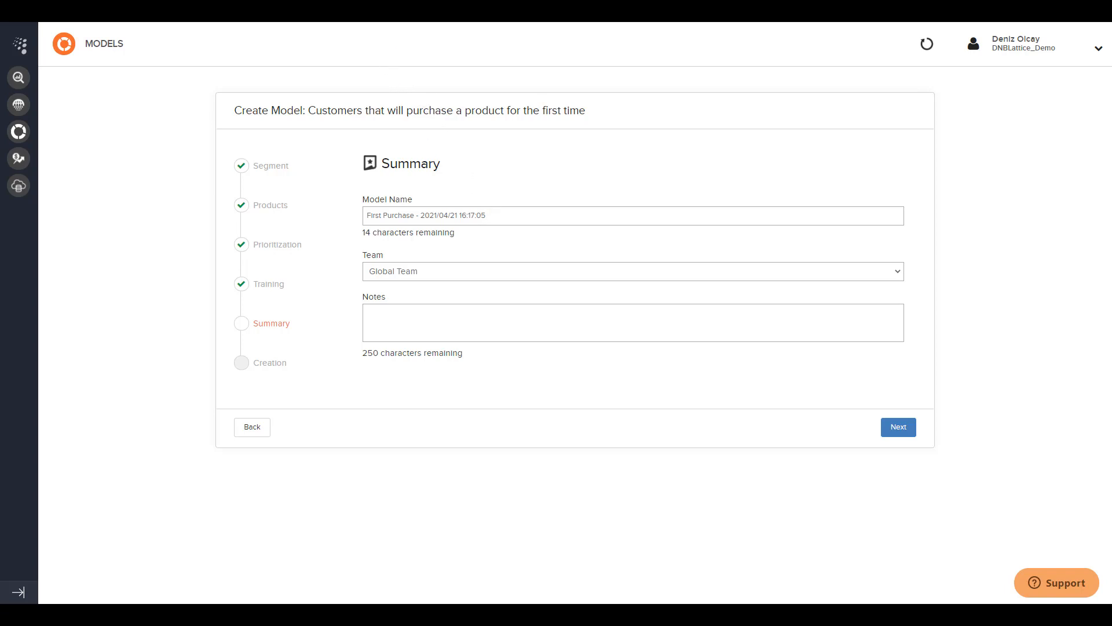
Review the New Product ABM Campaign Model dashboard and the launch channels available for the New Product Target Campaign
left_click(429, 11)
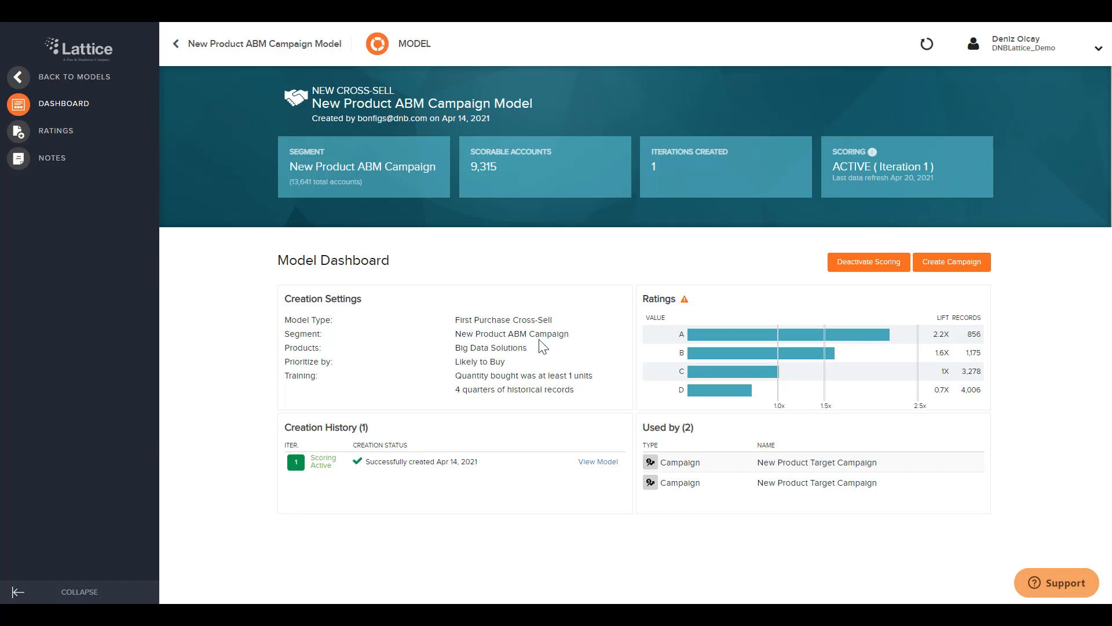
left_click(469, 12)
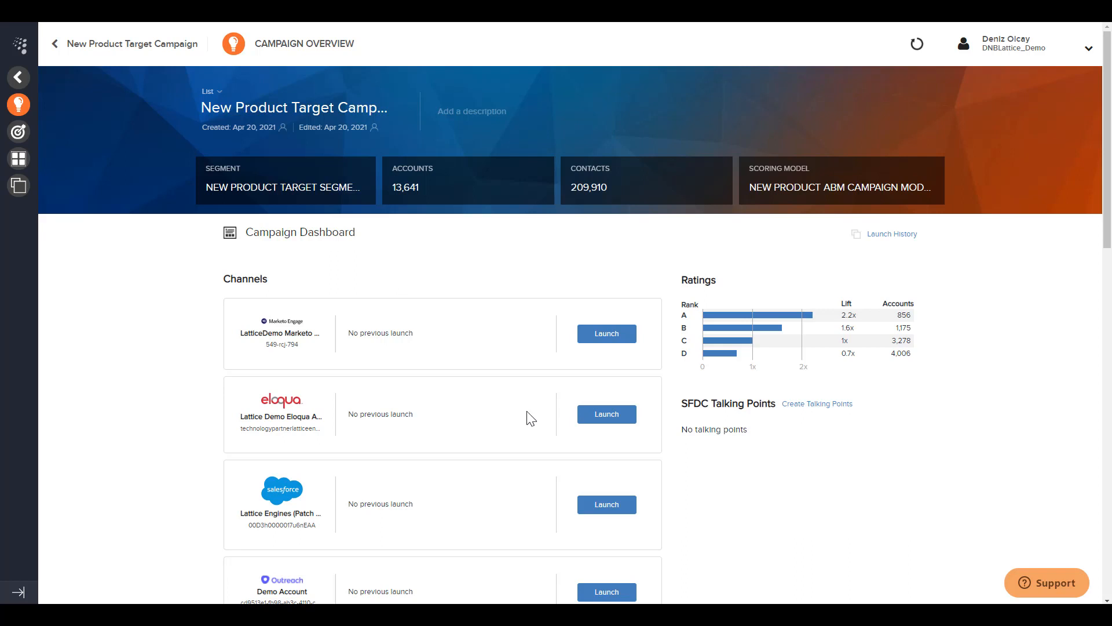
scroll(528, 420, "down", 2)
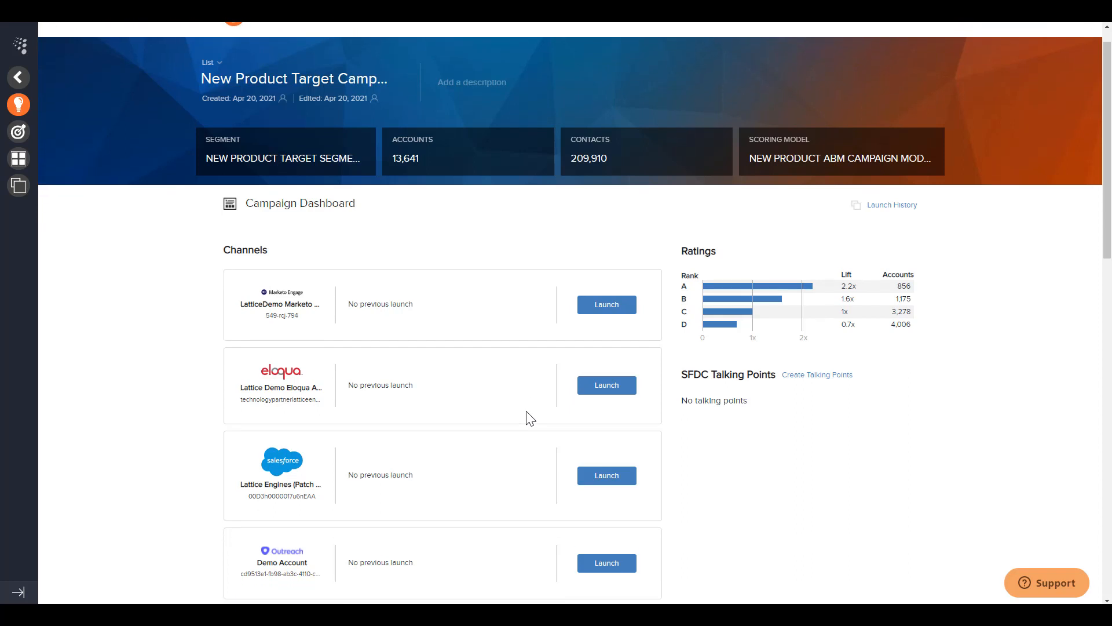
scroll(507, 425, "down", 5)
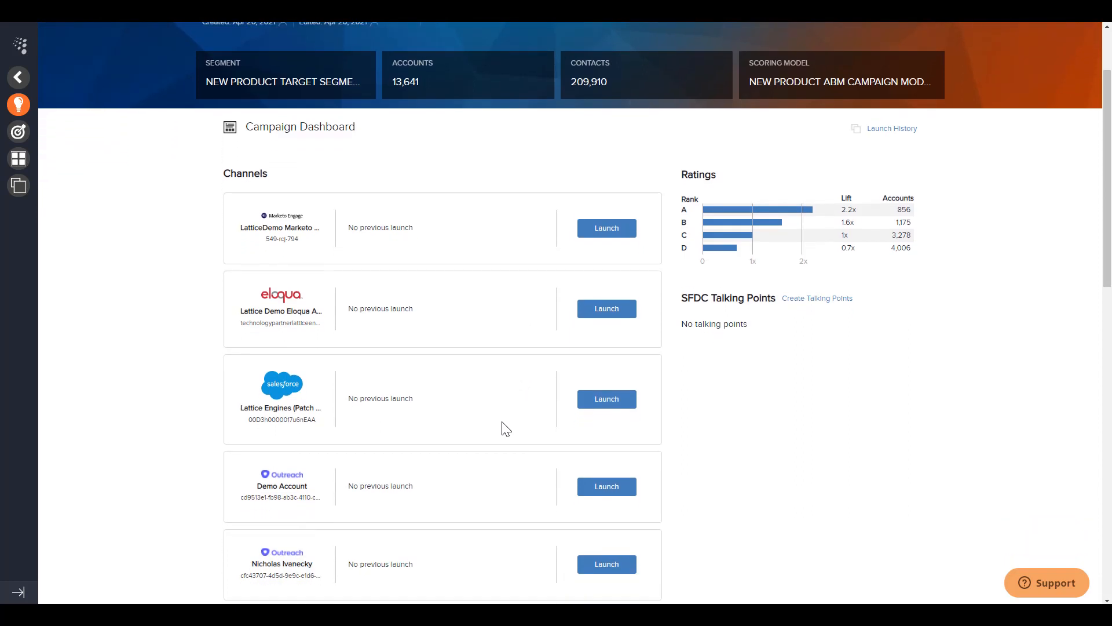
scroll(500, 429, "down", 6)
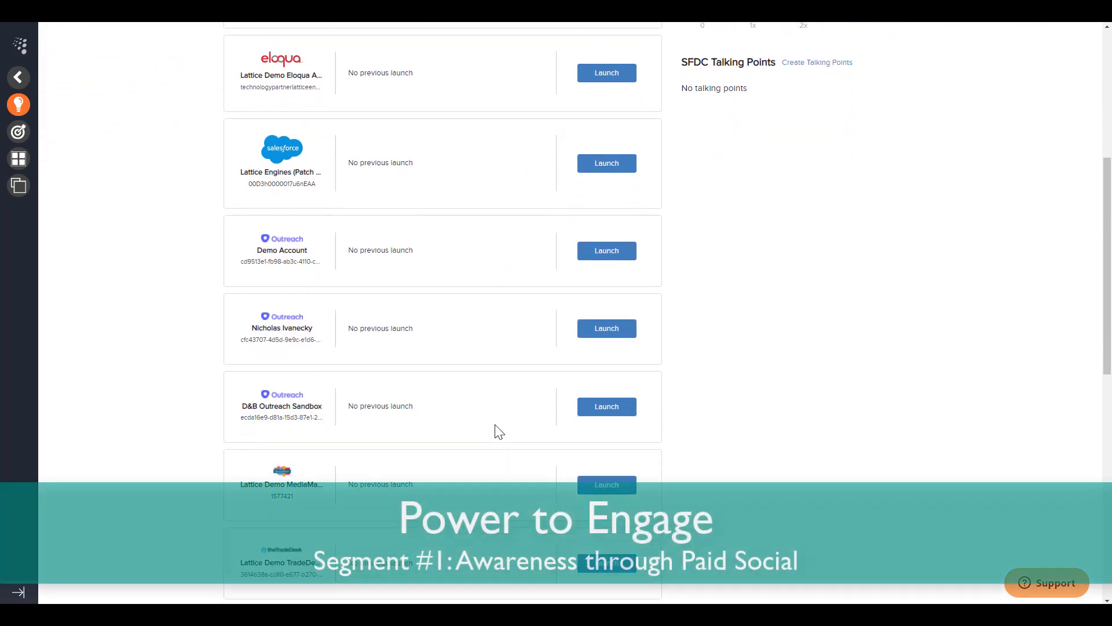
scroll(497, 438, "down", 8)
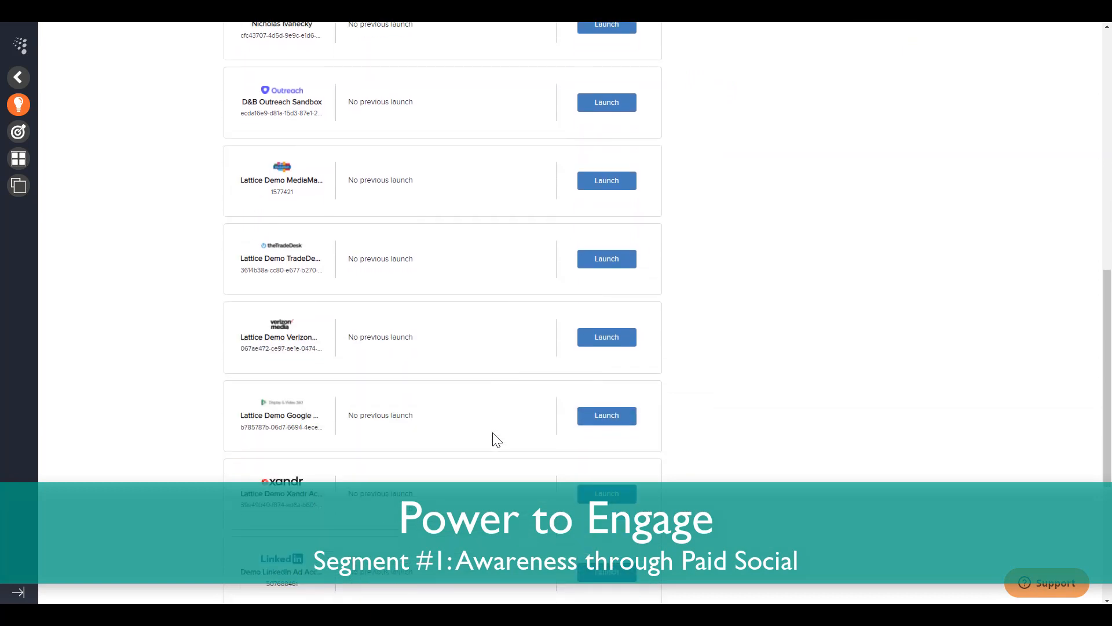
scroll(496, 441, "down", 2)
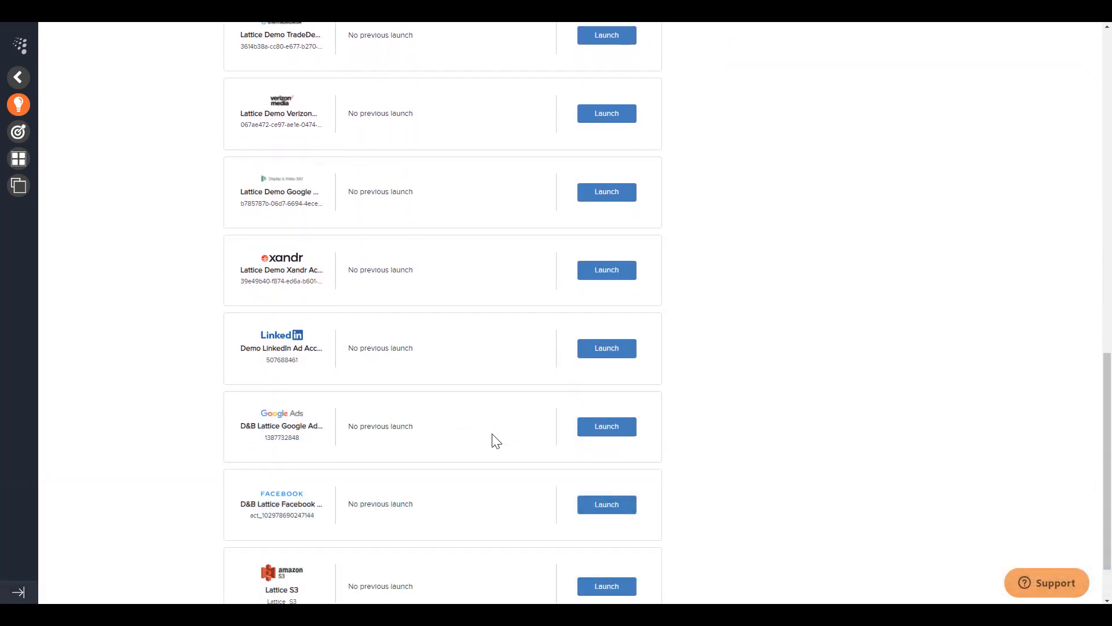
Set up a weekly contact launch to the Demo LinkedIn Ad Account with a new audience list named New Product ABM Campaign
left_click(609, 341)
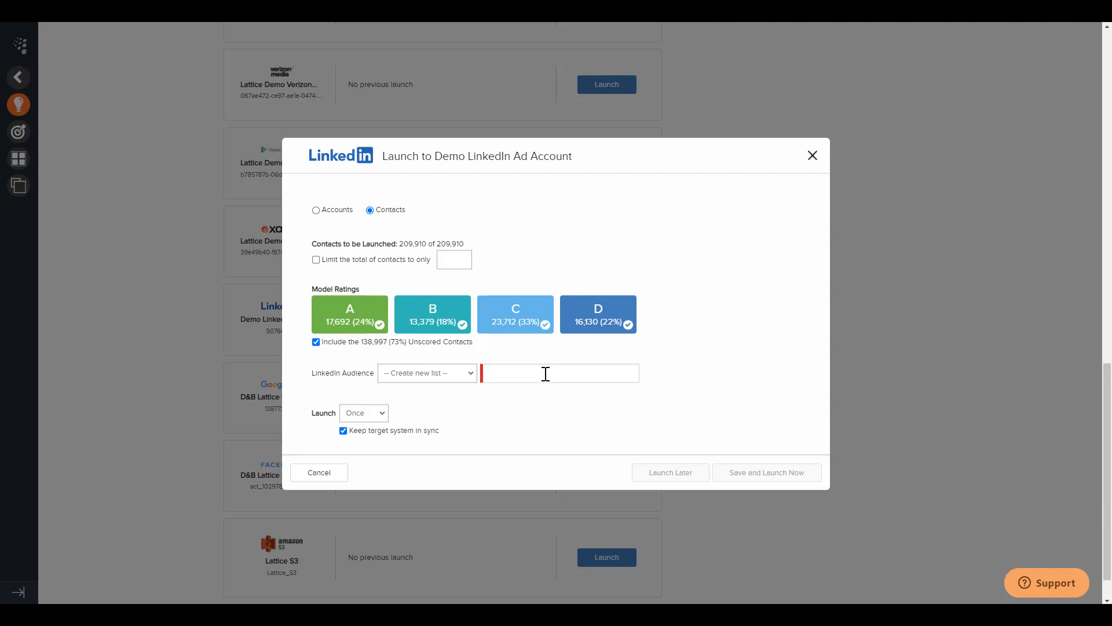
left_click(546, 374)
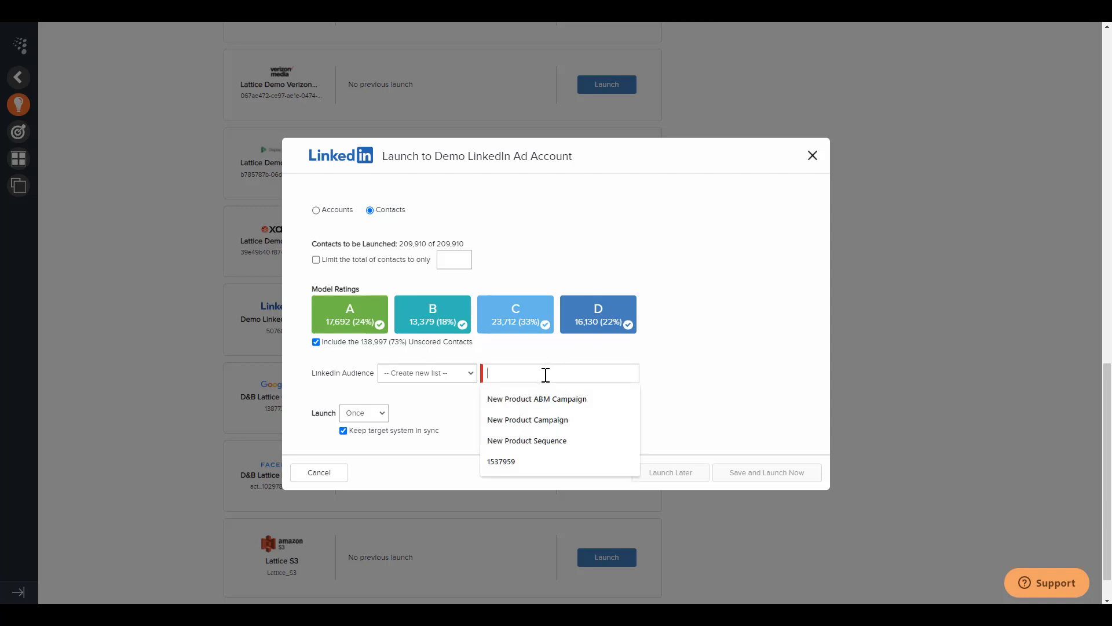
left_click(552, 405)
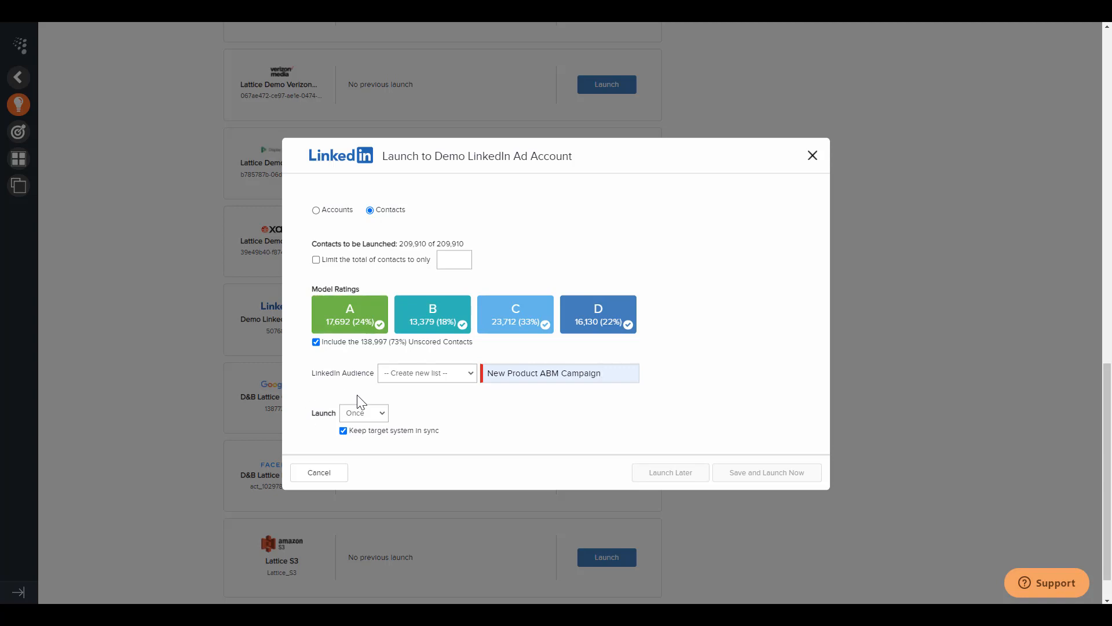
left_click(376, 413)
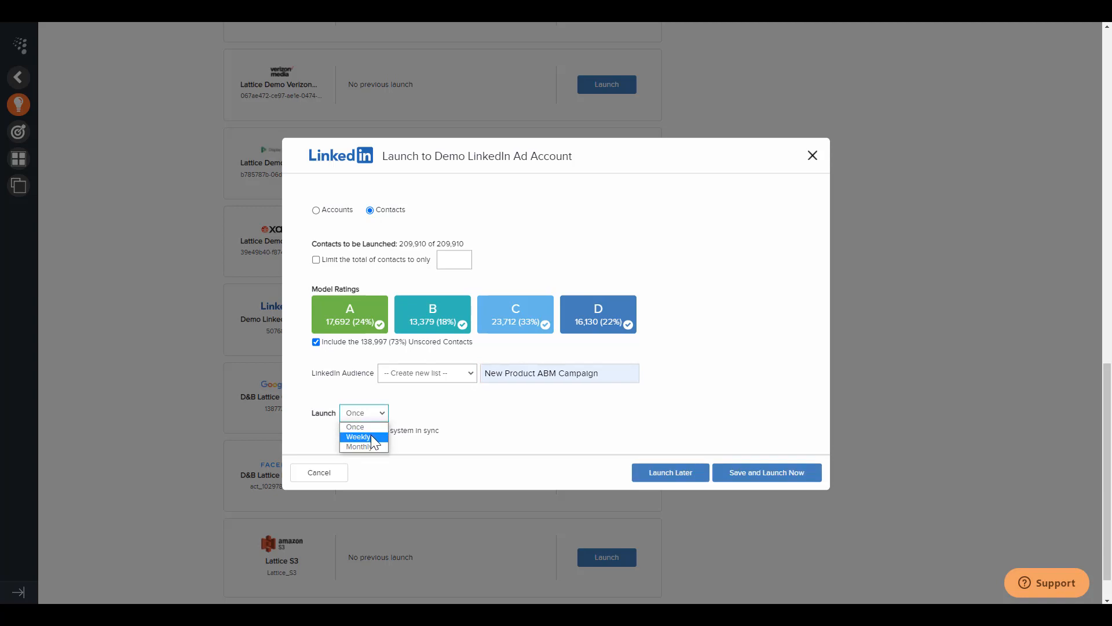
left_click(373, 437)
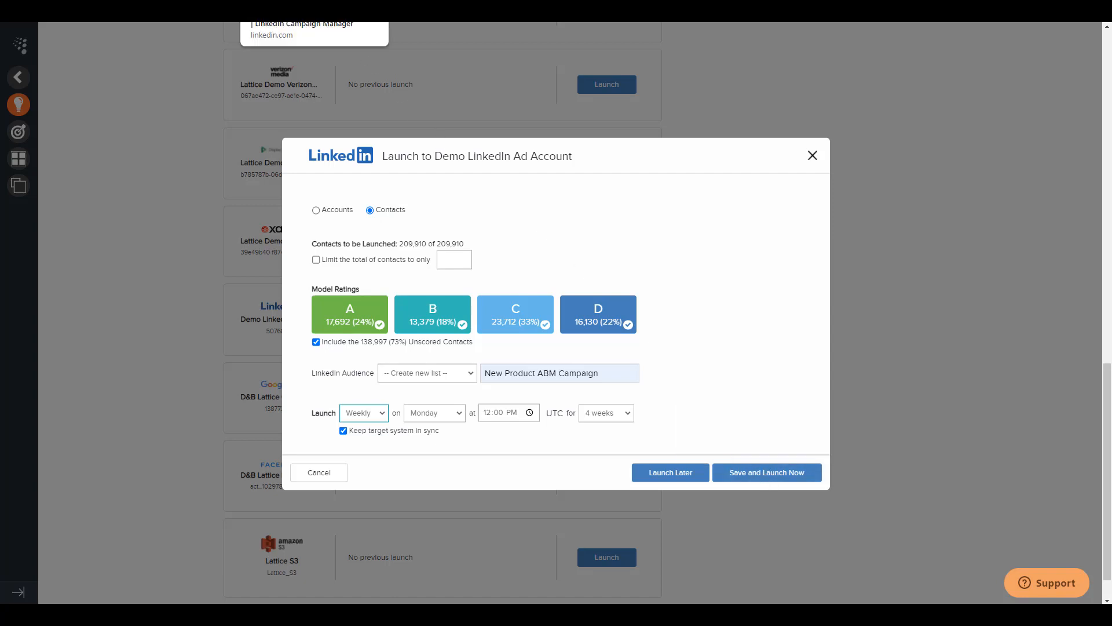
Switch to LinkedIn Campaign Manager and check the New Product ABM Campaign matched audience and the account assets
left_click(307, 7)
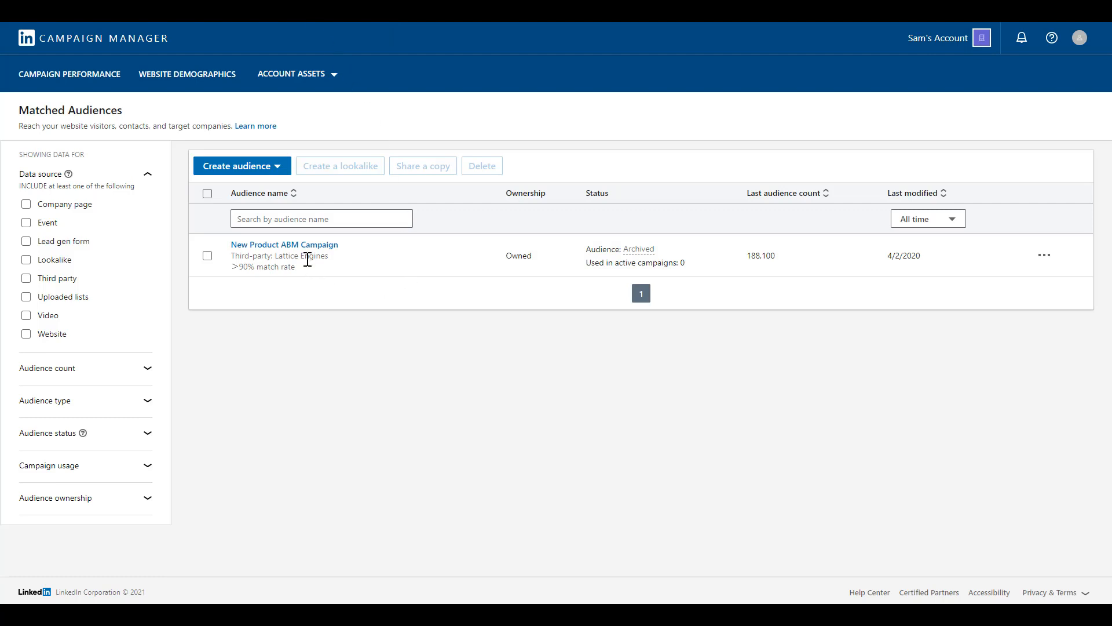
left_click(333, 76)
left_click(303, 145)
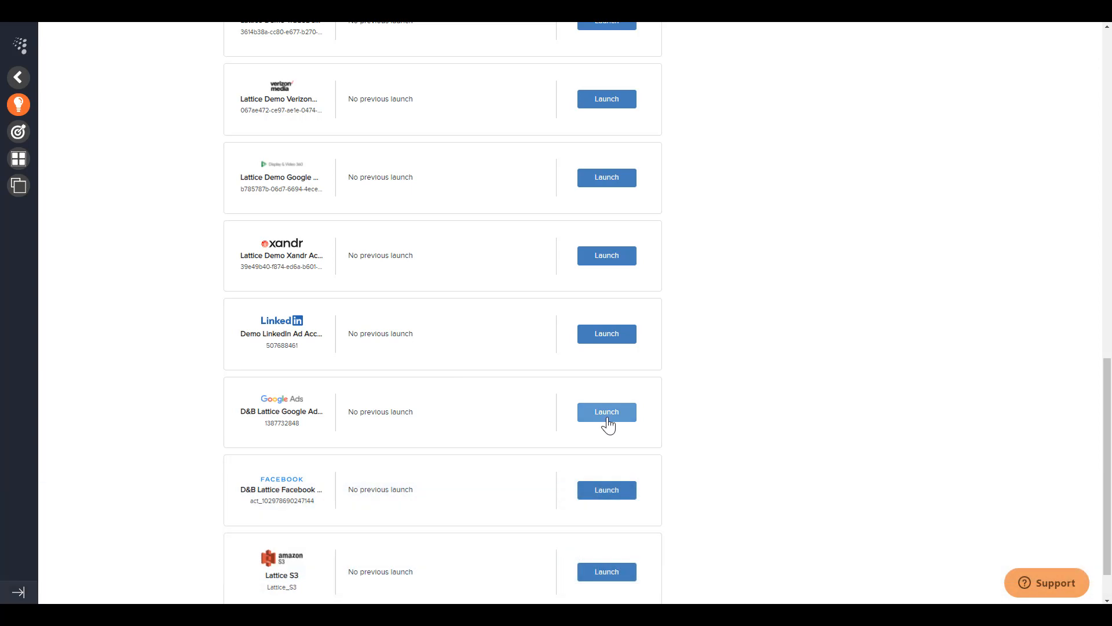
Set up a weekly launch to the D&B Lattice Google Adwords Account with a new audience list named New Product ABM Campaign
left_click(607, 422)
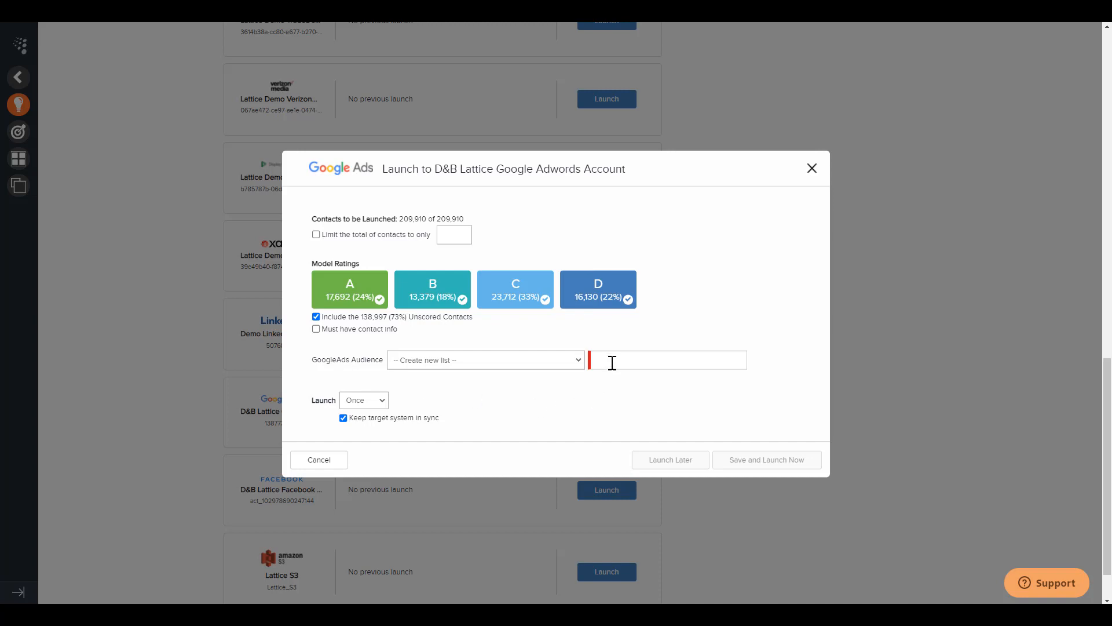
left_click(613, 362)
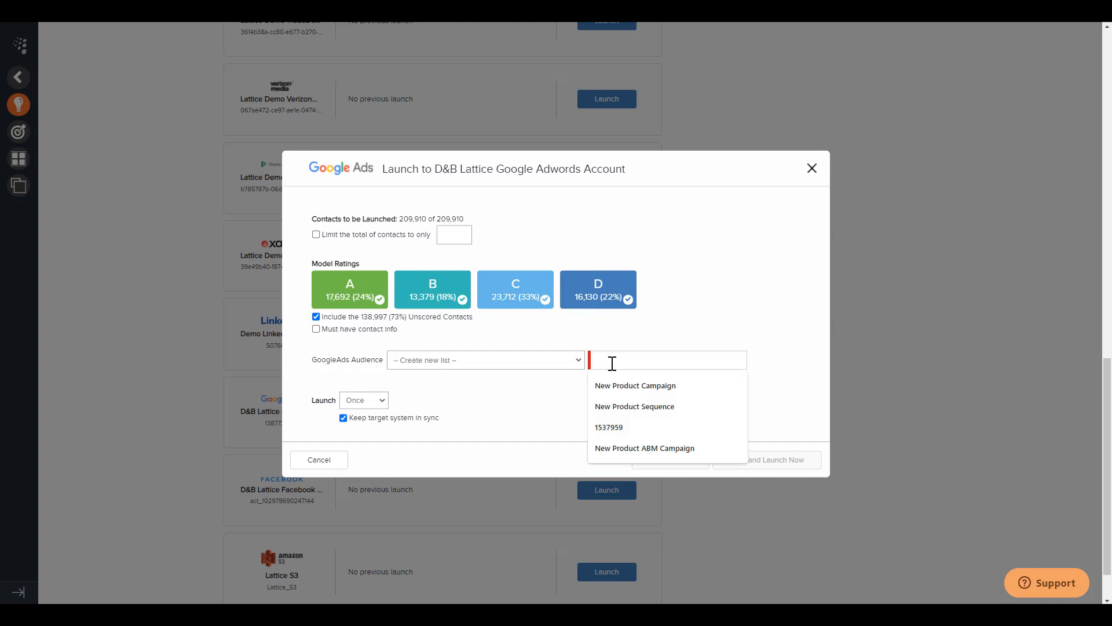
type("New Product ABM Campaign")
left_click(471, 413)
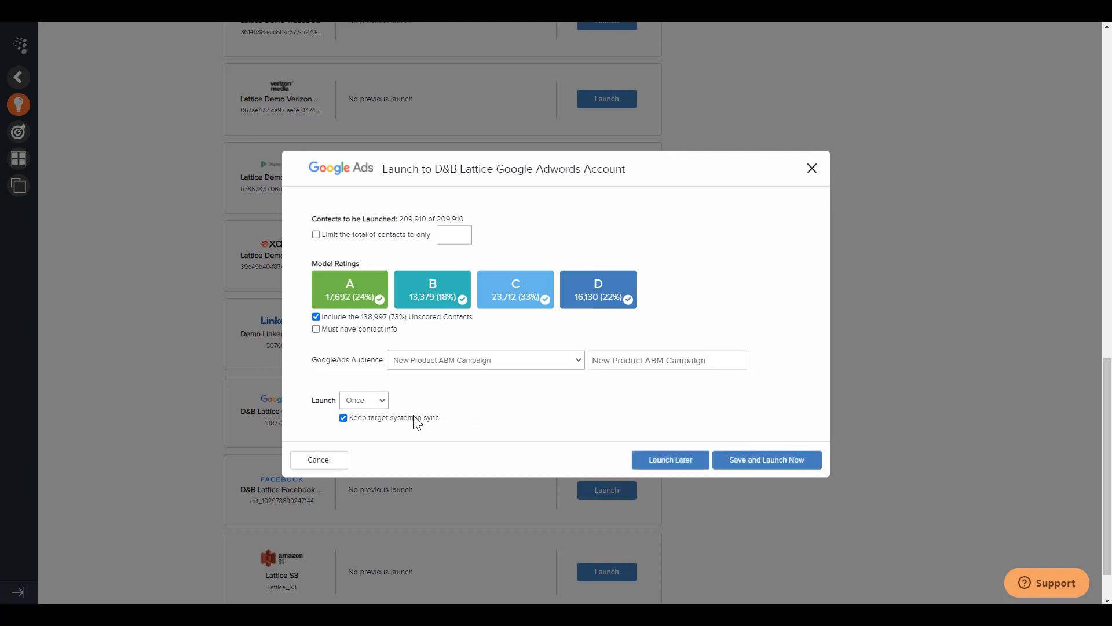
left_click(376, 401)
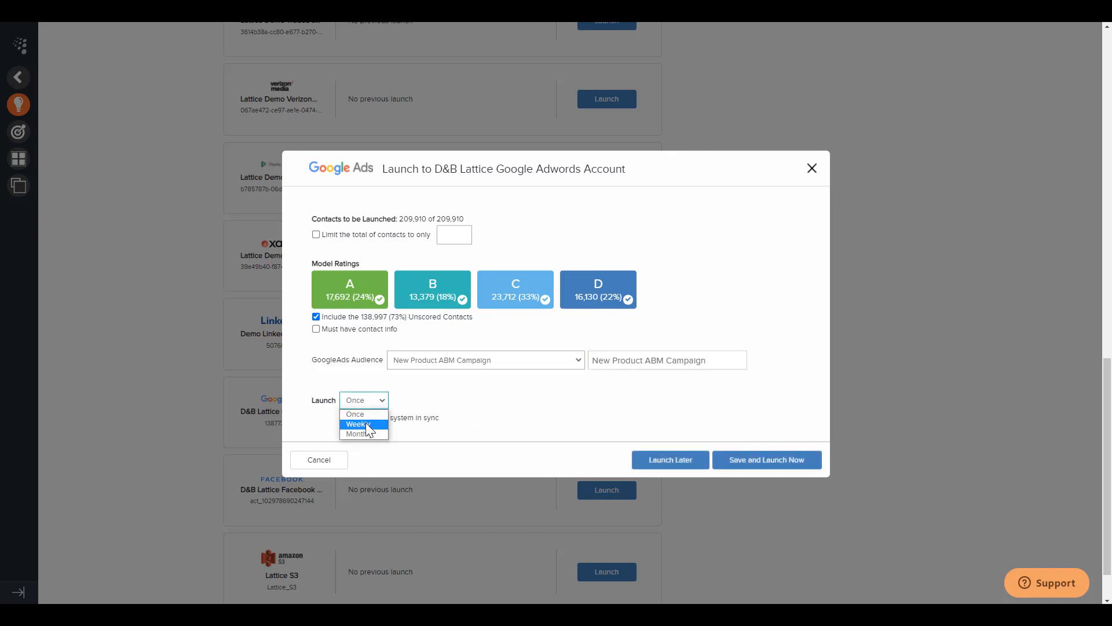
left_click(367, 424)
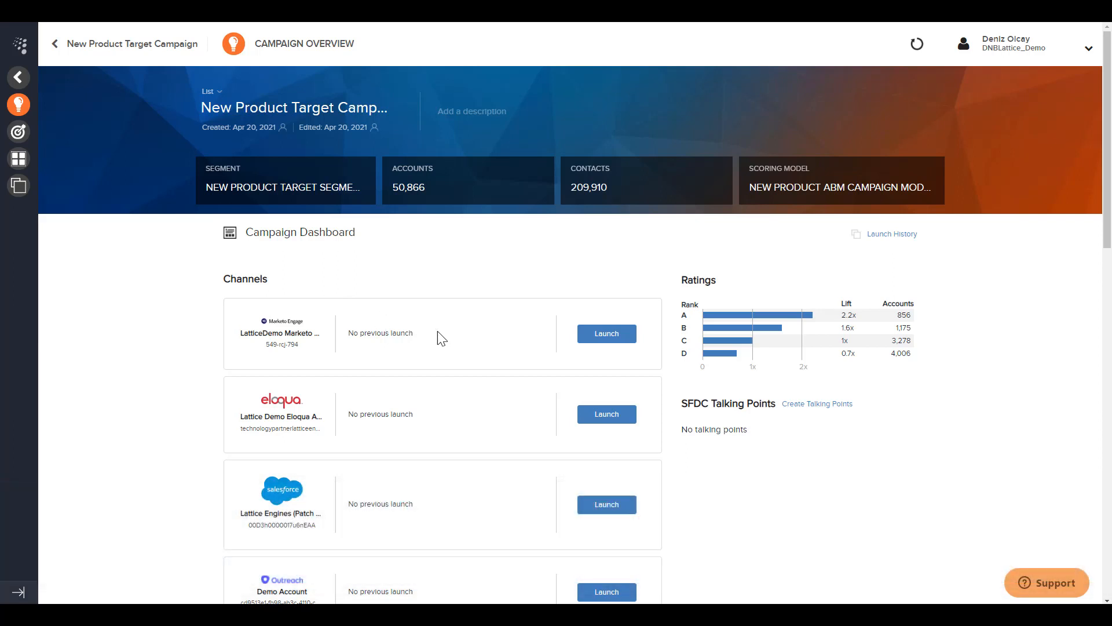
Set up a weekly LatticeDemo Marketo launch of C- and D-rated contacts to the New ABM Campaign program, with a list named New Product Email Campaign
left_click(600, 337)
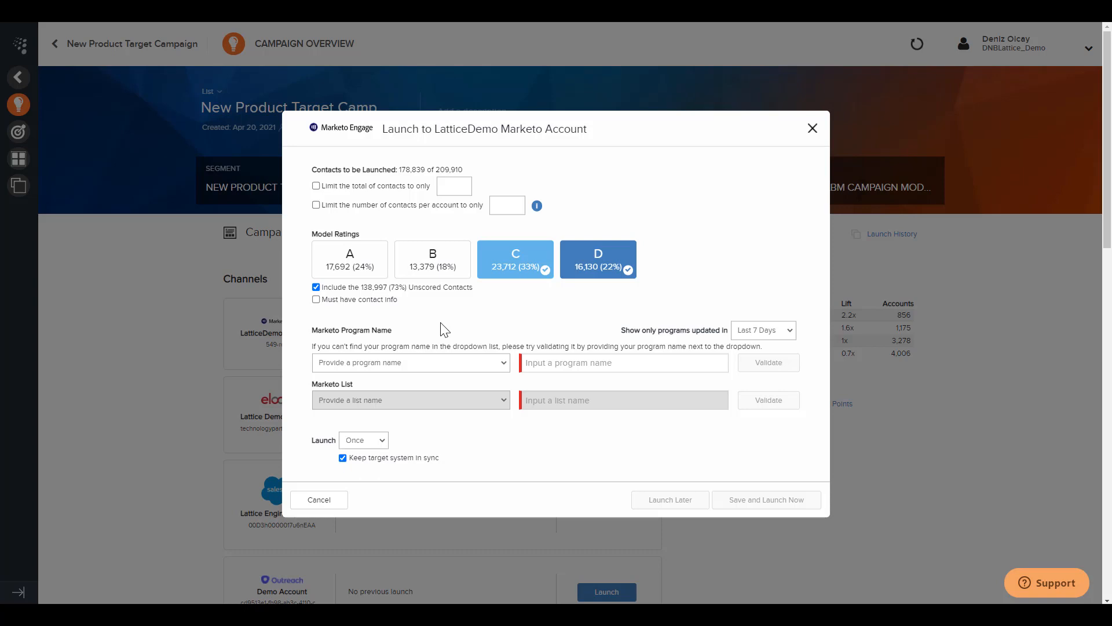
left_click(454, 365)
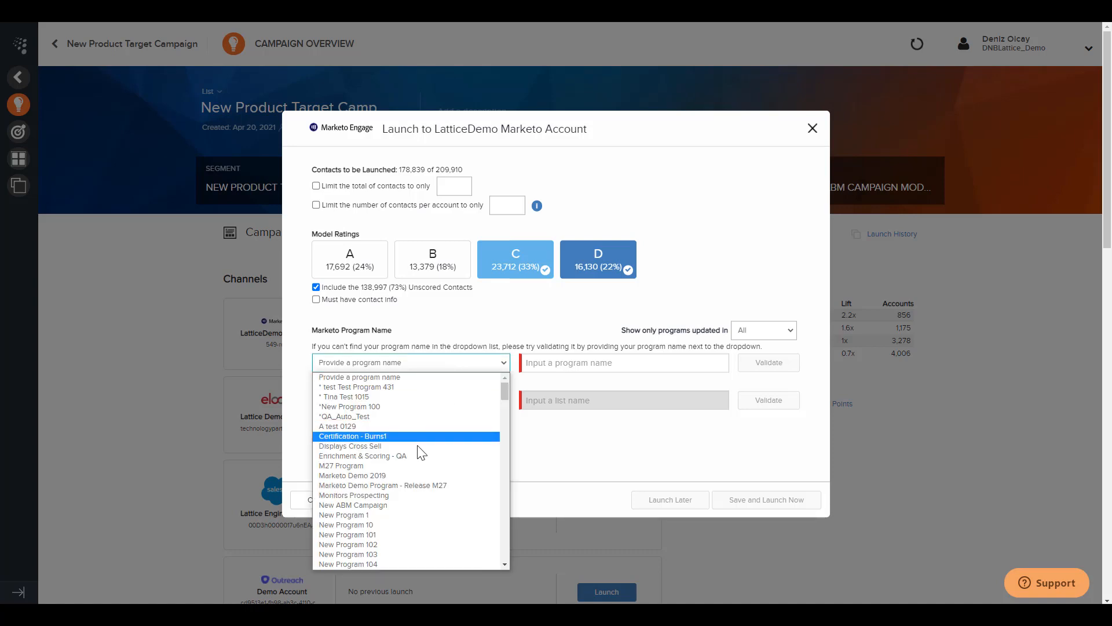
left_click(390, 505)
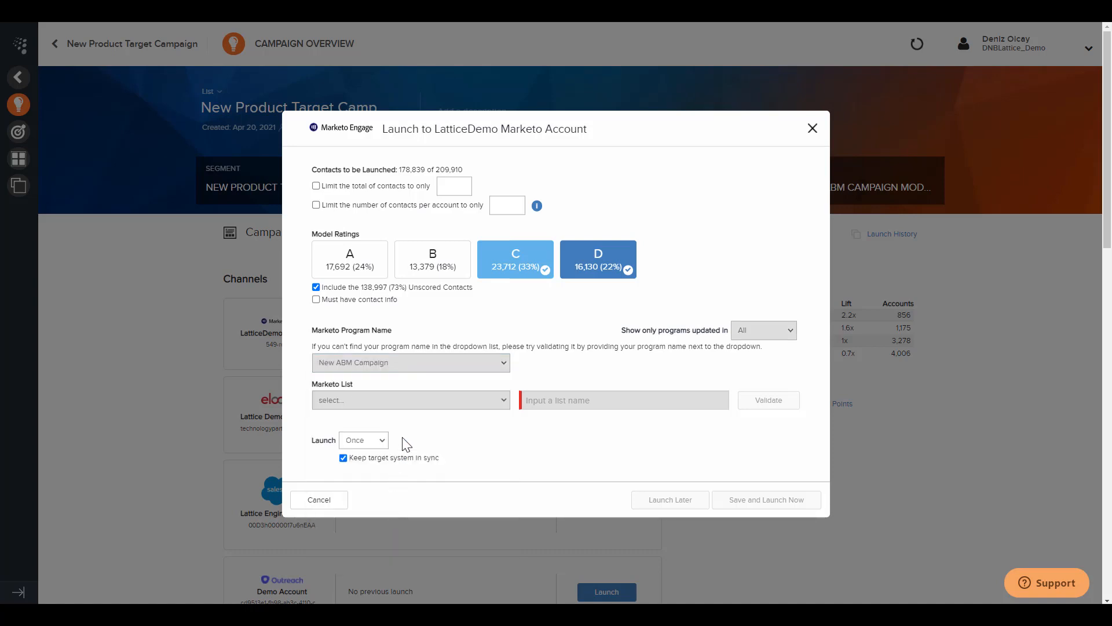
left_click(563, 401)
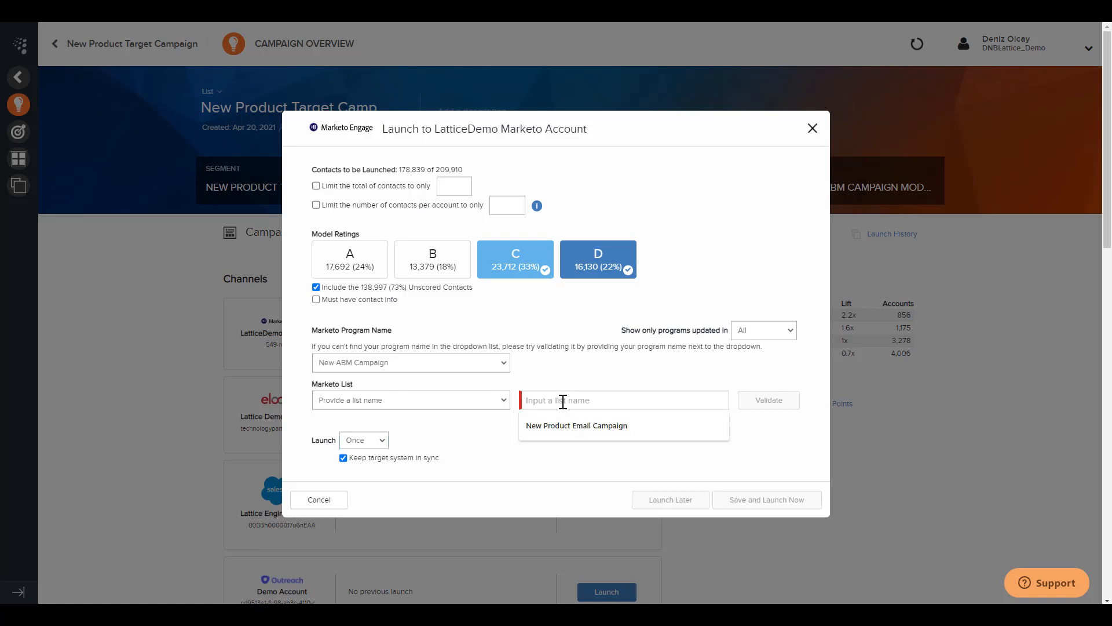
key("Down")
key("Return")
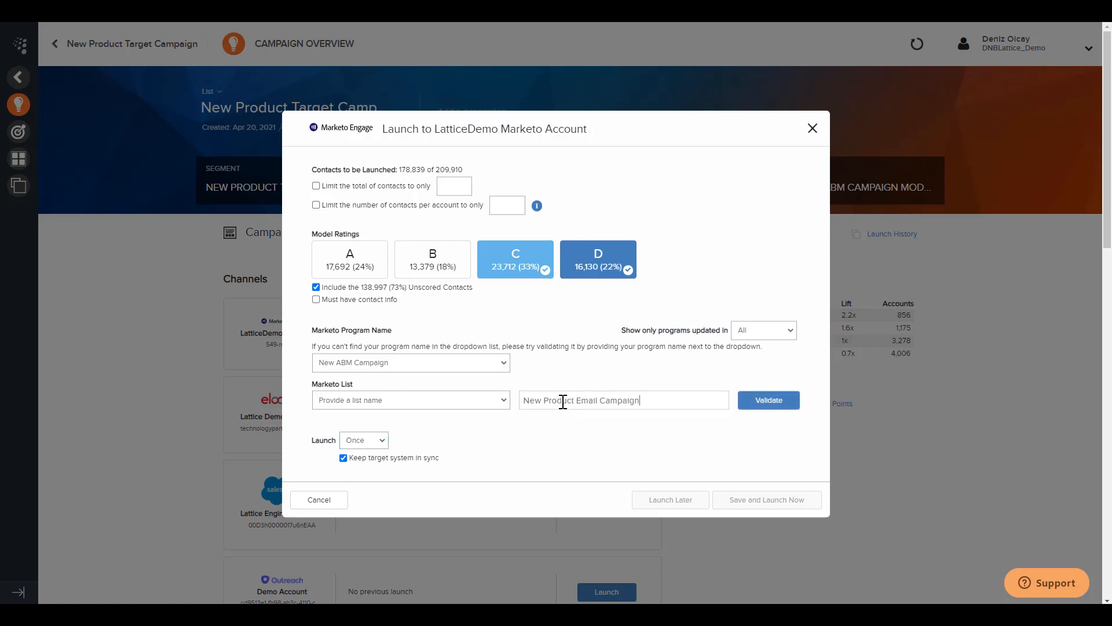
left_click(374, 442)
left_click(364, 463)
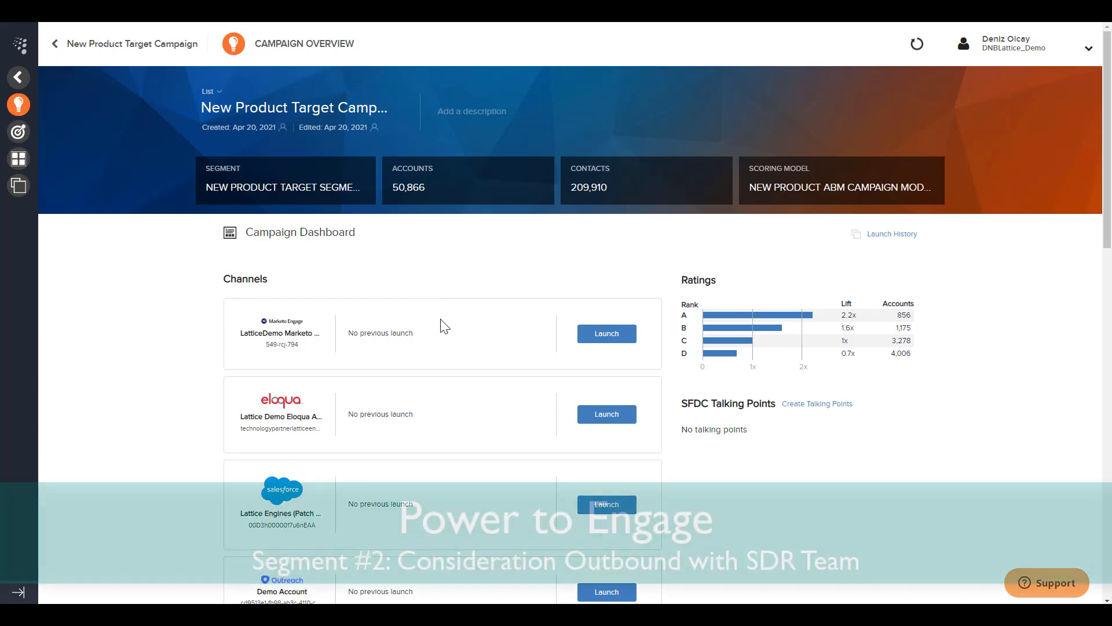
Set up a D&B Outreach Sandbox launch of A- and B-rated contacts to a new New Product ABM Campaign sequence, weekly on Monday for 4 weeks
scroll(447, 336, "down", 3)
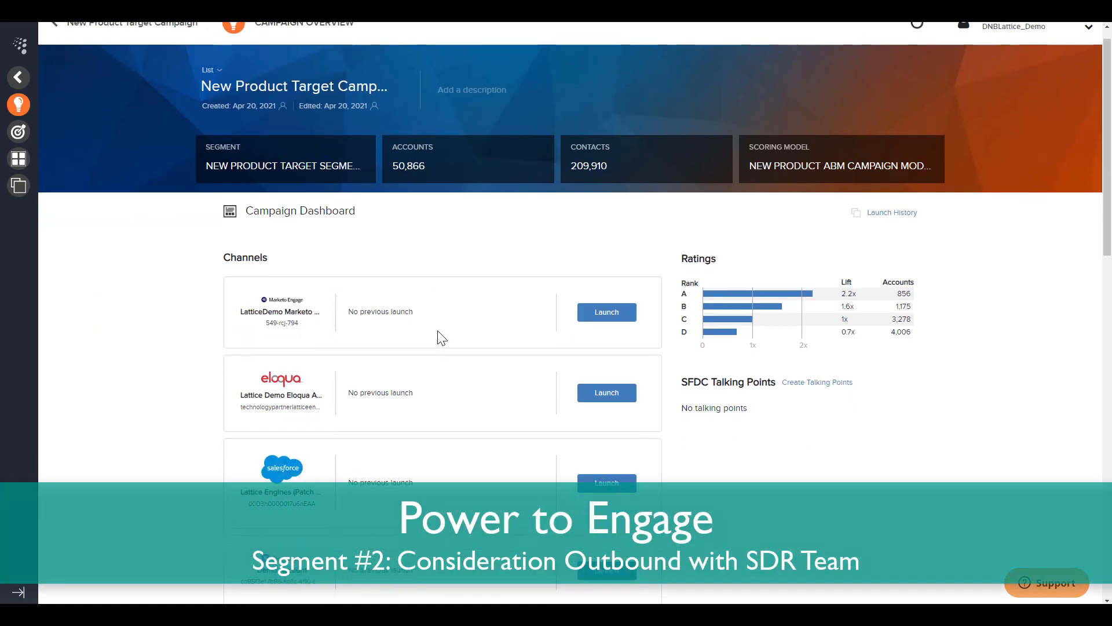
scroll(440, 338, "down", 4)
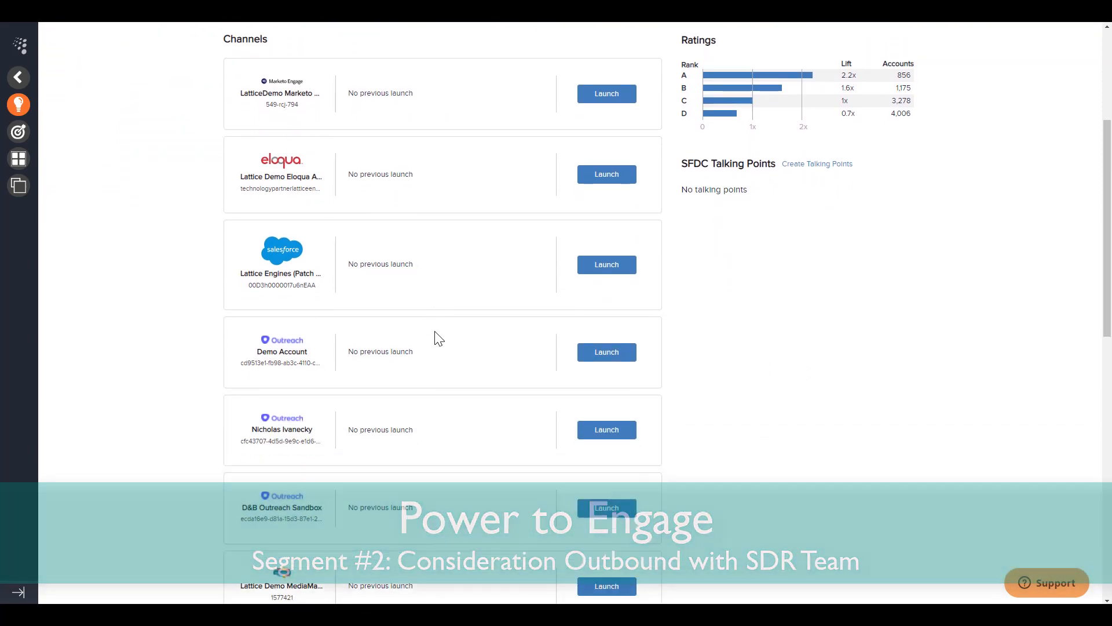
scroll(436, 342, "down", 2)
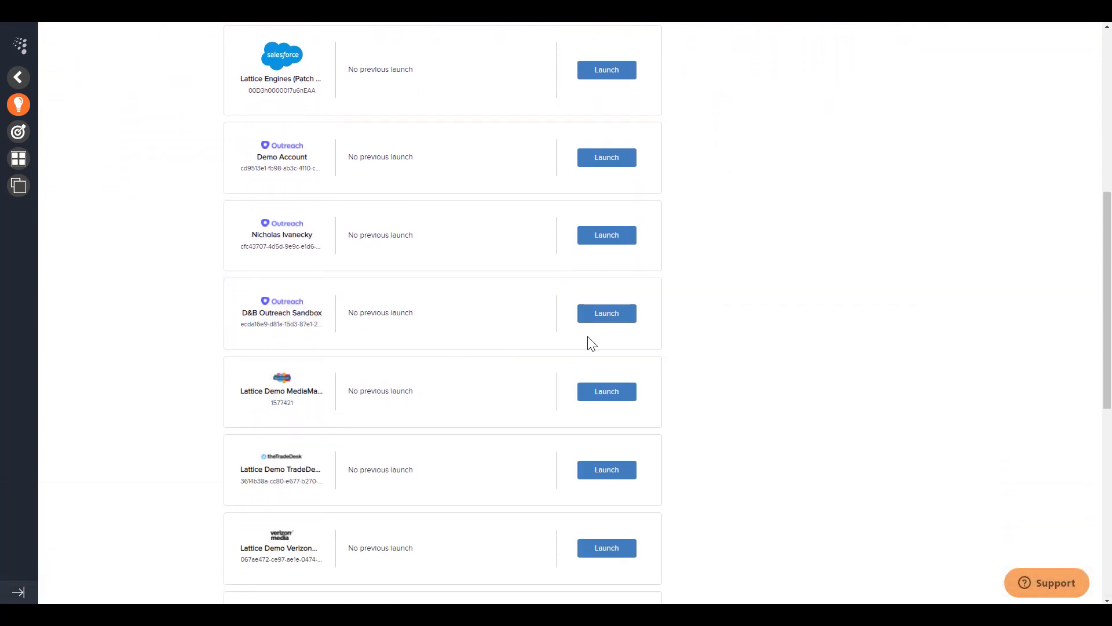
left_click(603, 318)
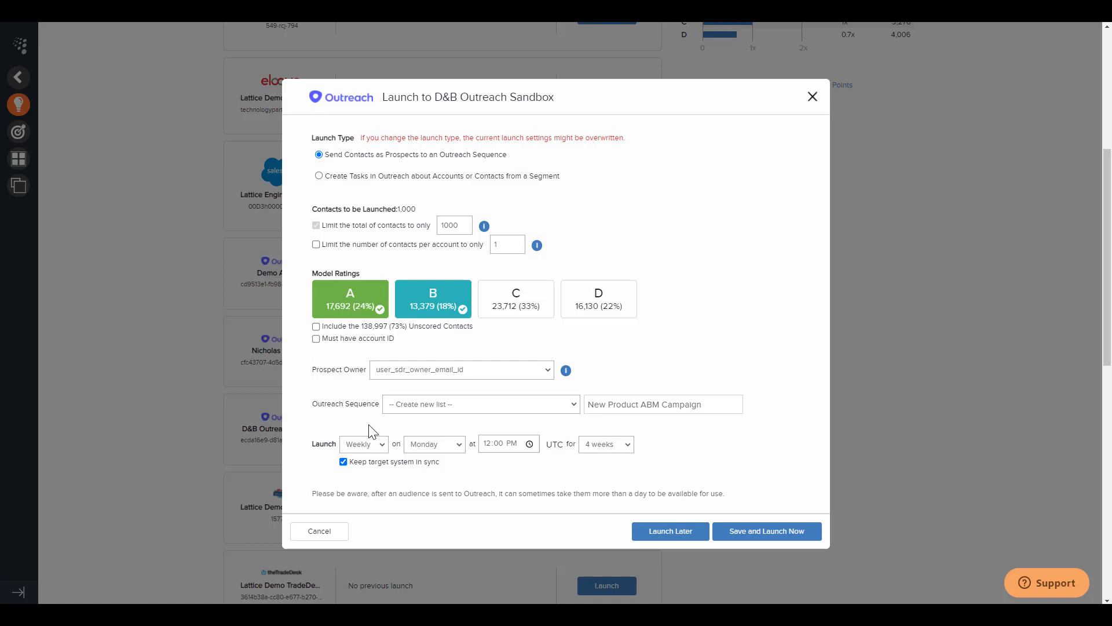
double_click(591, 406)
left_click_drag(625, 410, 701, 410)
left_click(666, 450)
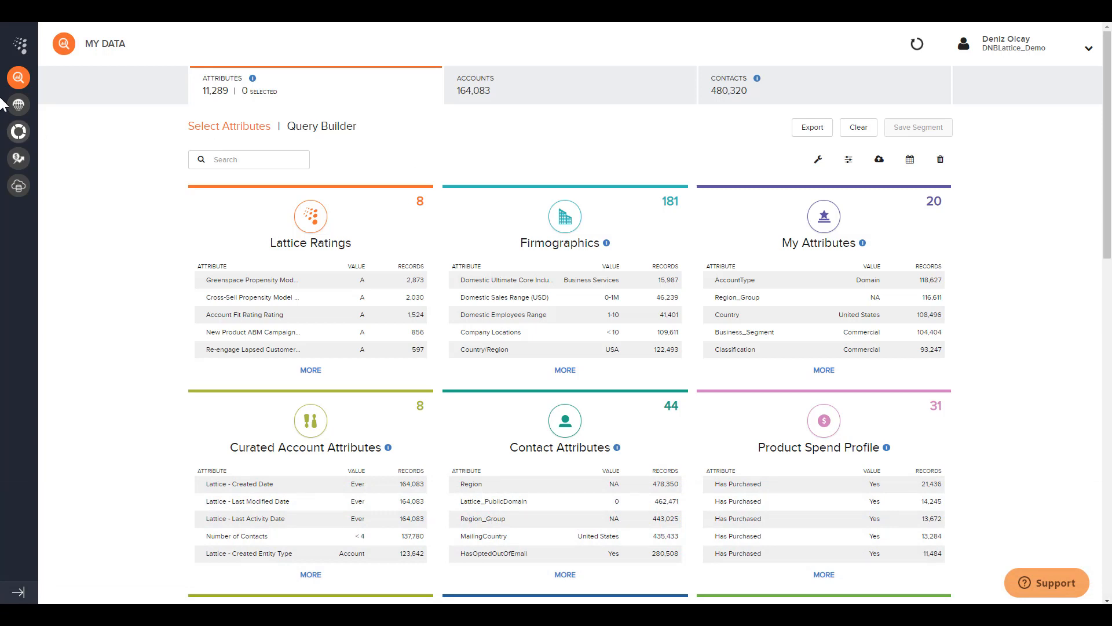
Search the accounts in My Data for sharp and open the Sharp Electronics Corporation account
left_click(550, 99)
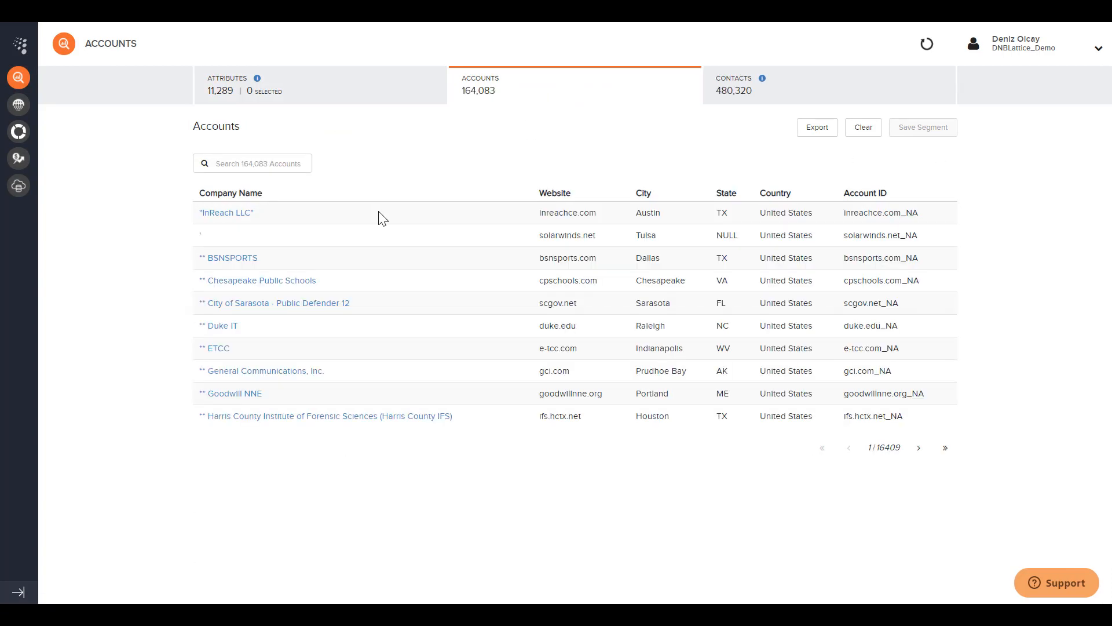
left_click(266, 162)
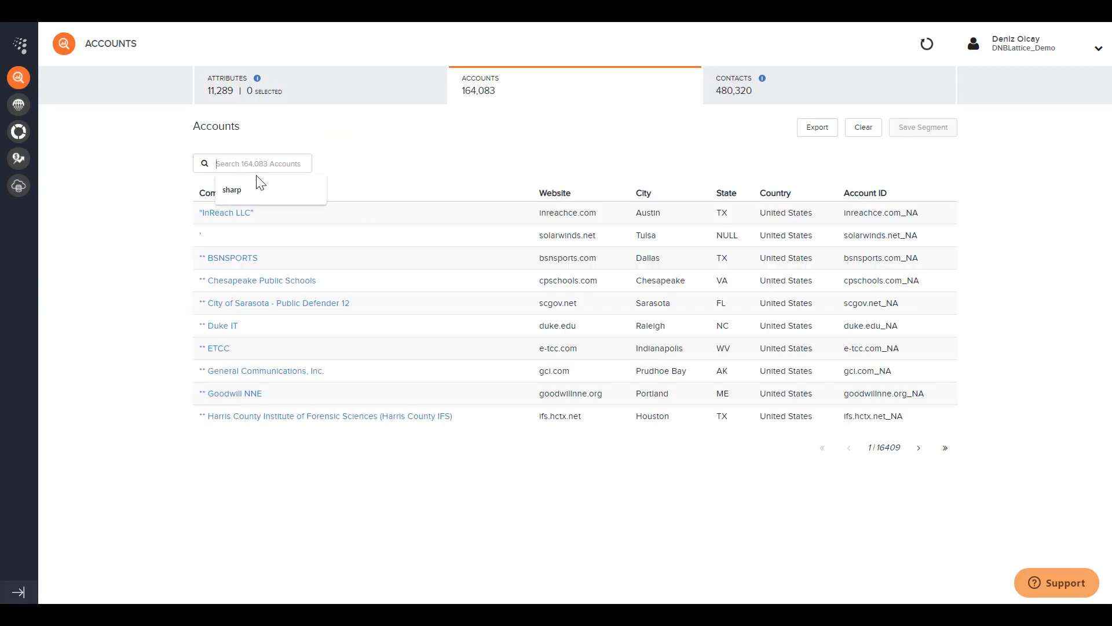
left_click(249, 189)
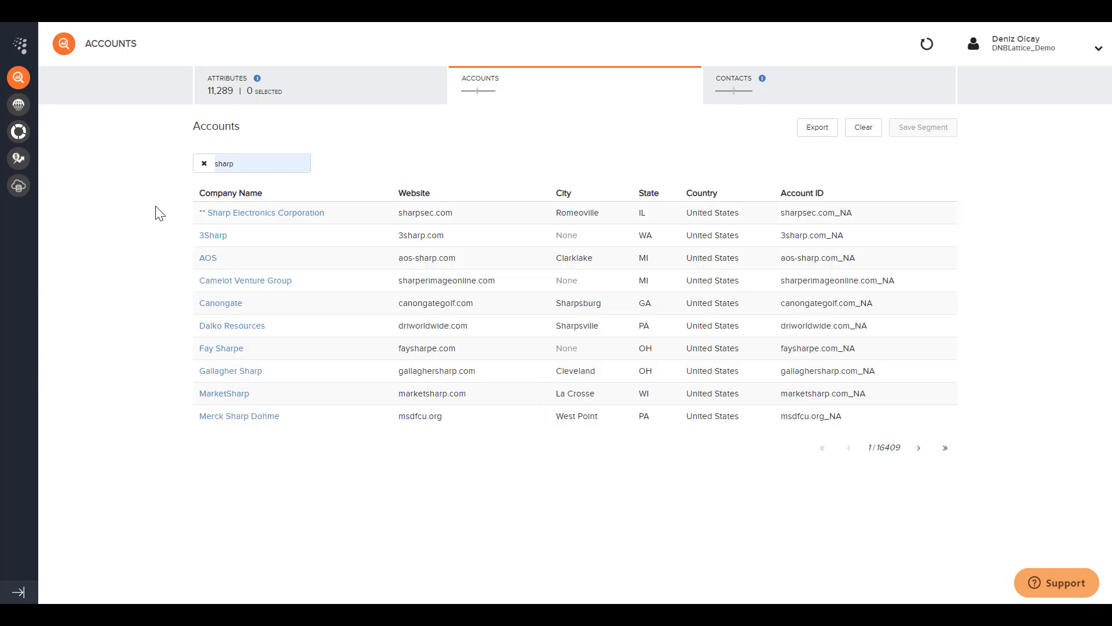
left_click(259, 215)
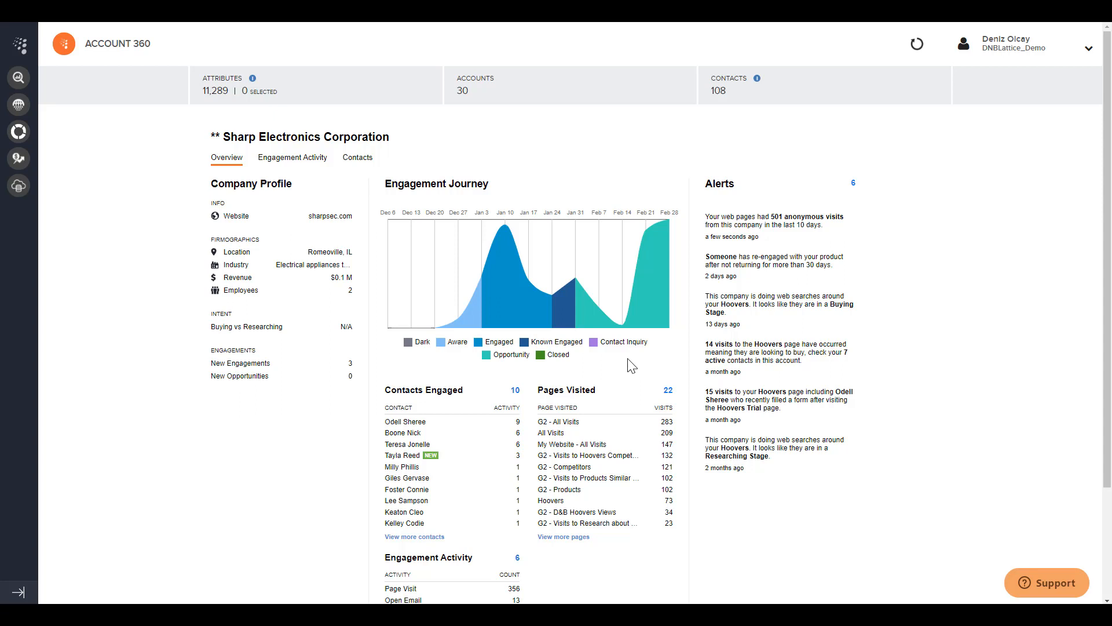
Review the account's engagement journey, pages visited and engagement activity, and inspect the details of individual engaged contacts
scroll(623, 369, "down", 1)
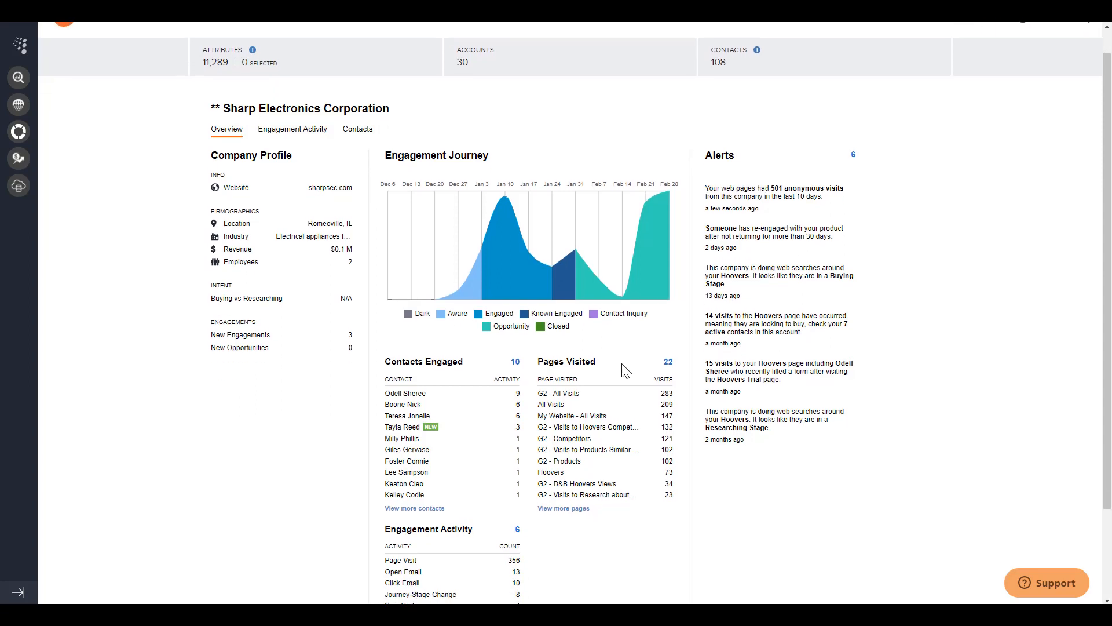
scroll(626, 371, "down", 2)
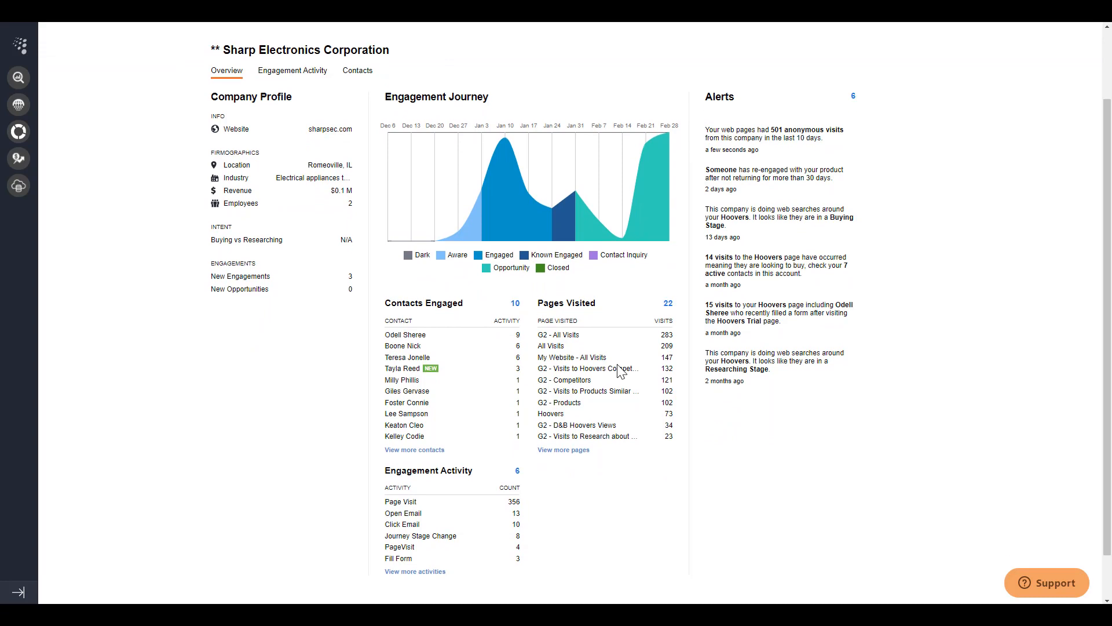
mouse_move(416, 333)
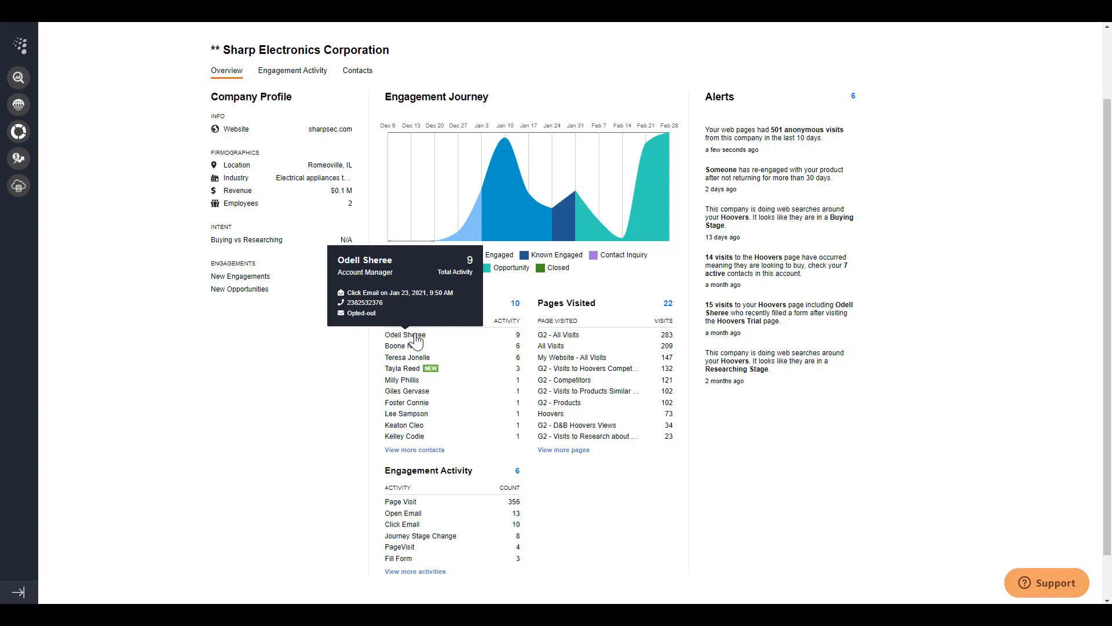
mouse_move(403, 386)
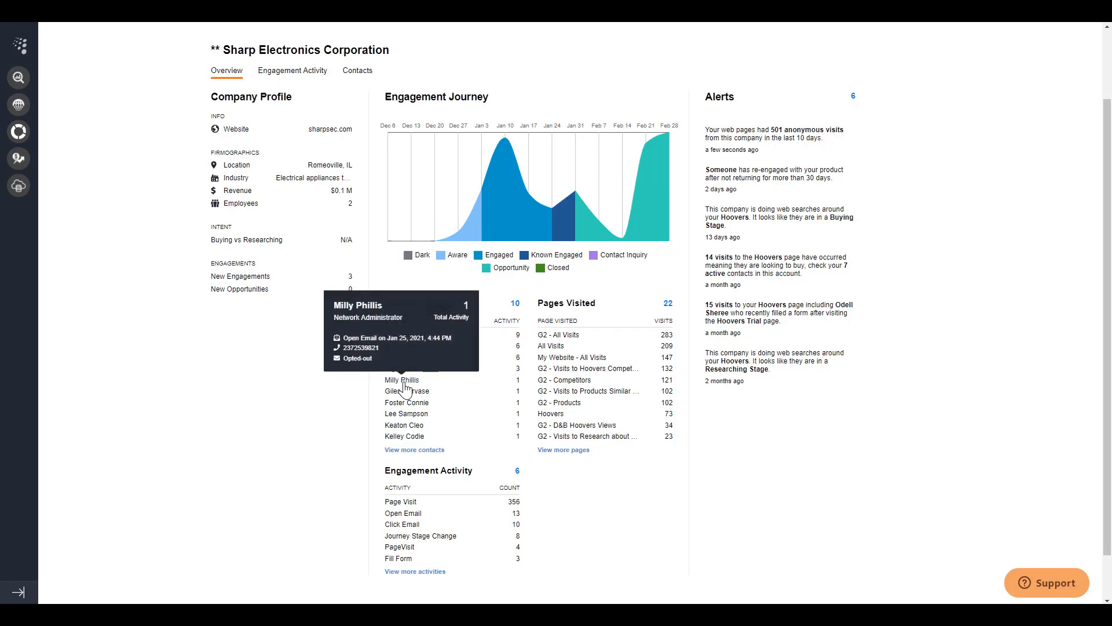